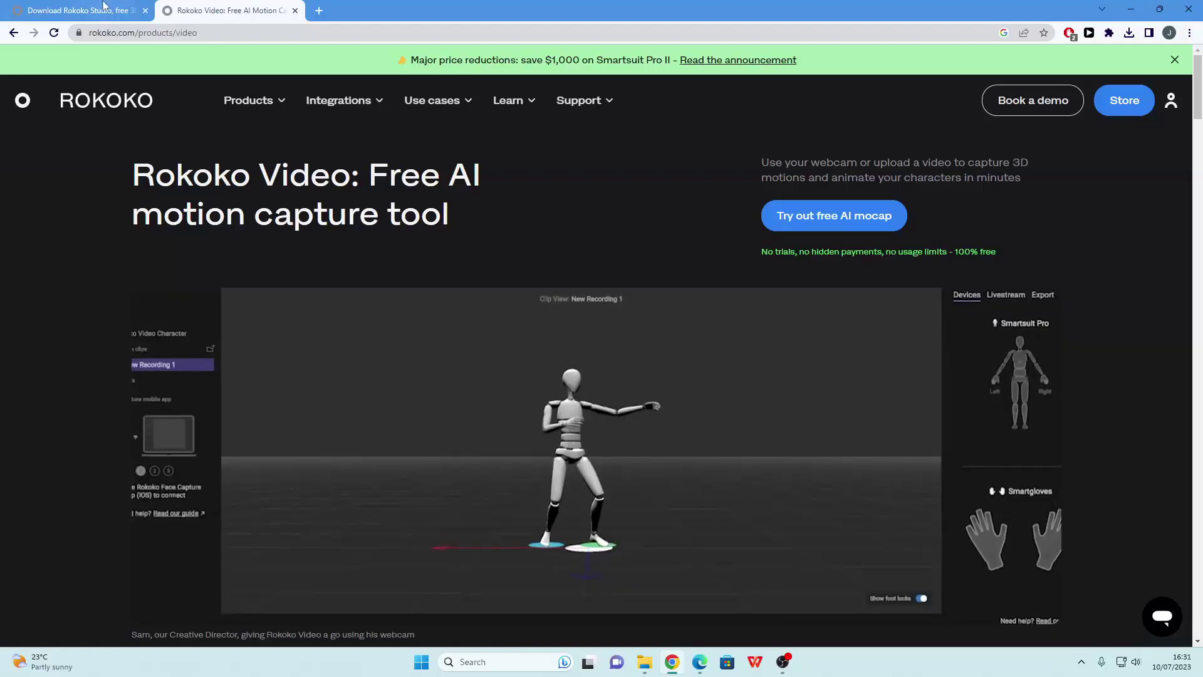
- View the Download Rokoko Studio page, then return to the Rokoko Video dashboard
key(ctrl+shift+Tab)
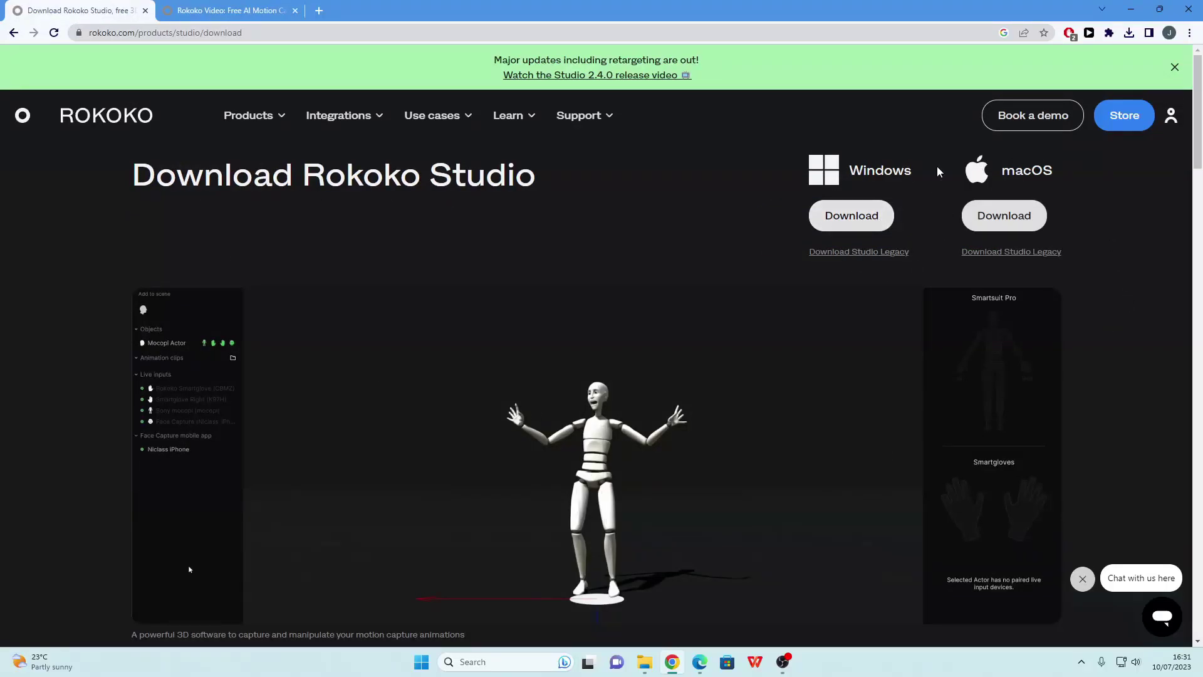
key(ctrl+Tab)
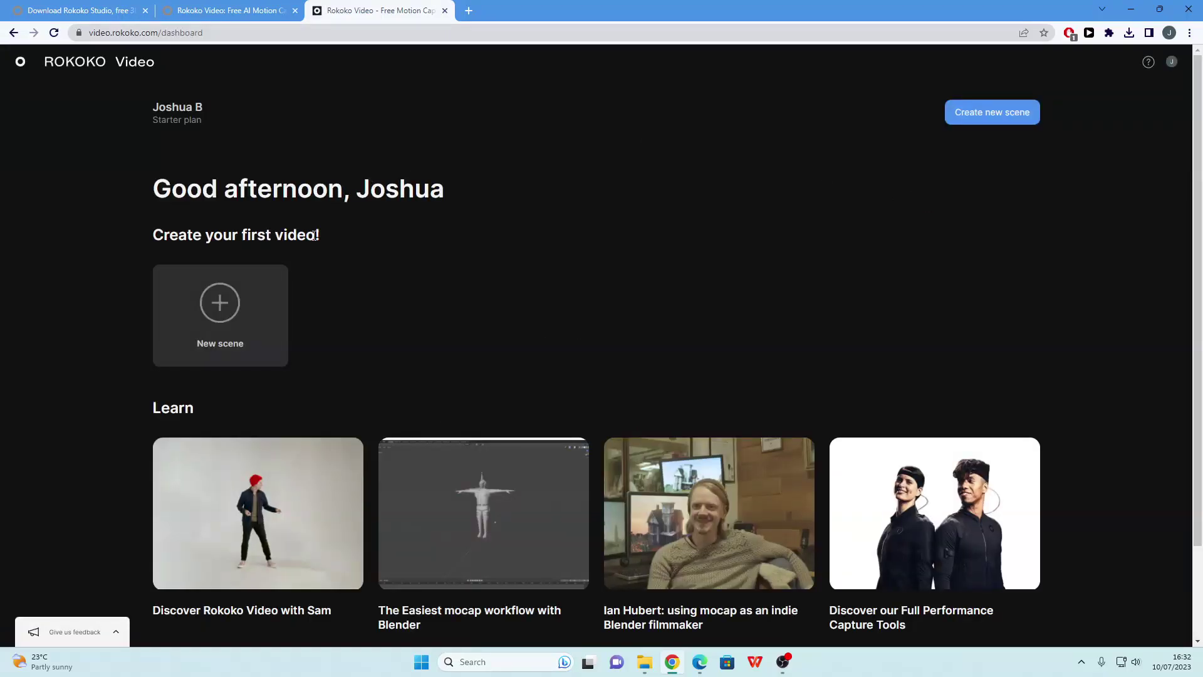
- Create a new Rokoko Video scene named DANCINGSCENE
click(228, 319)
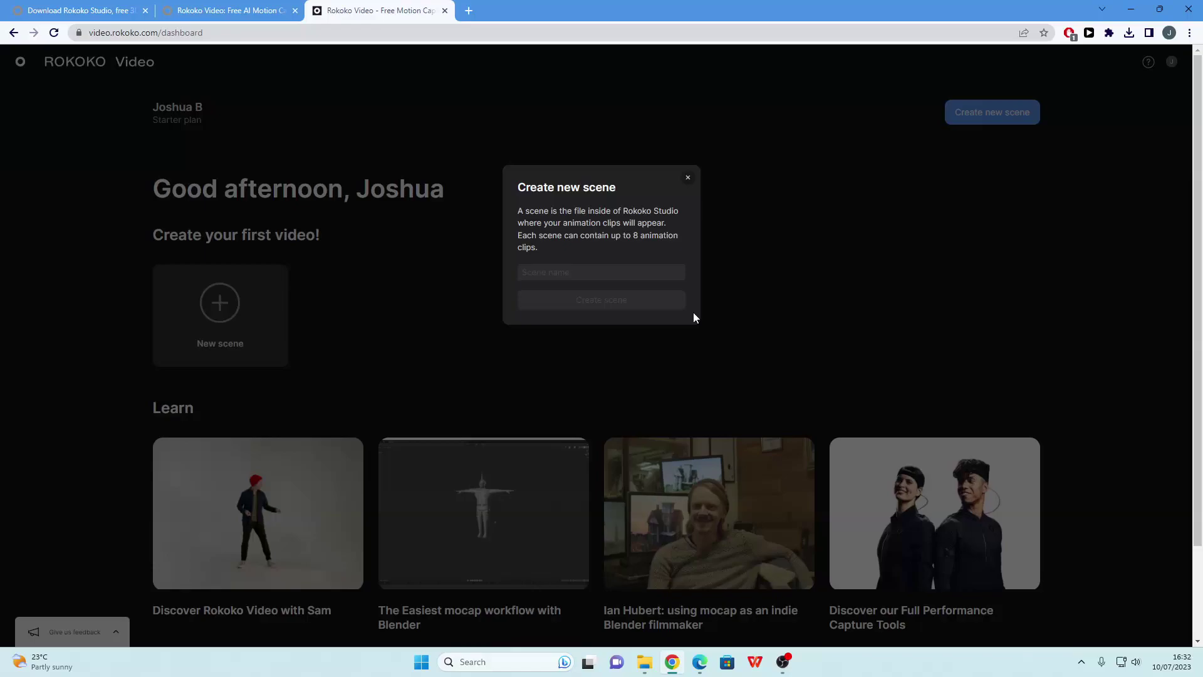
text(DANCINGSC)
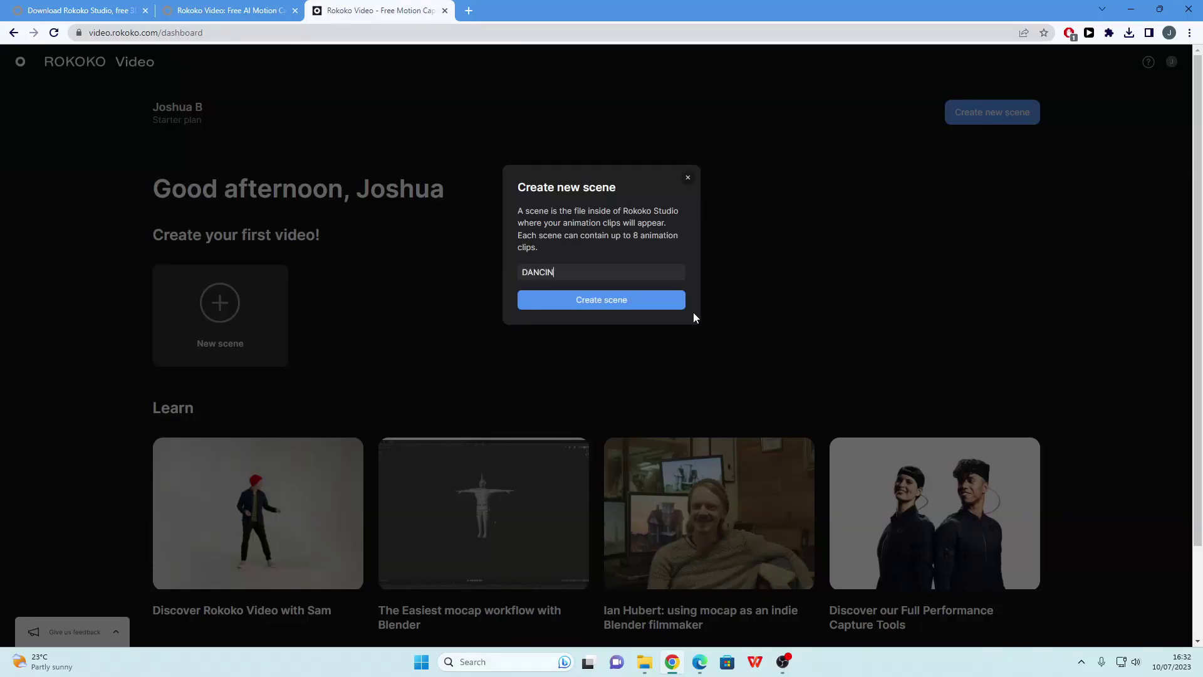
text(ENE)
key(Return)
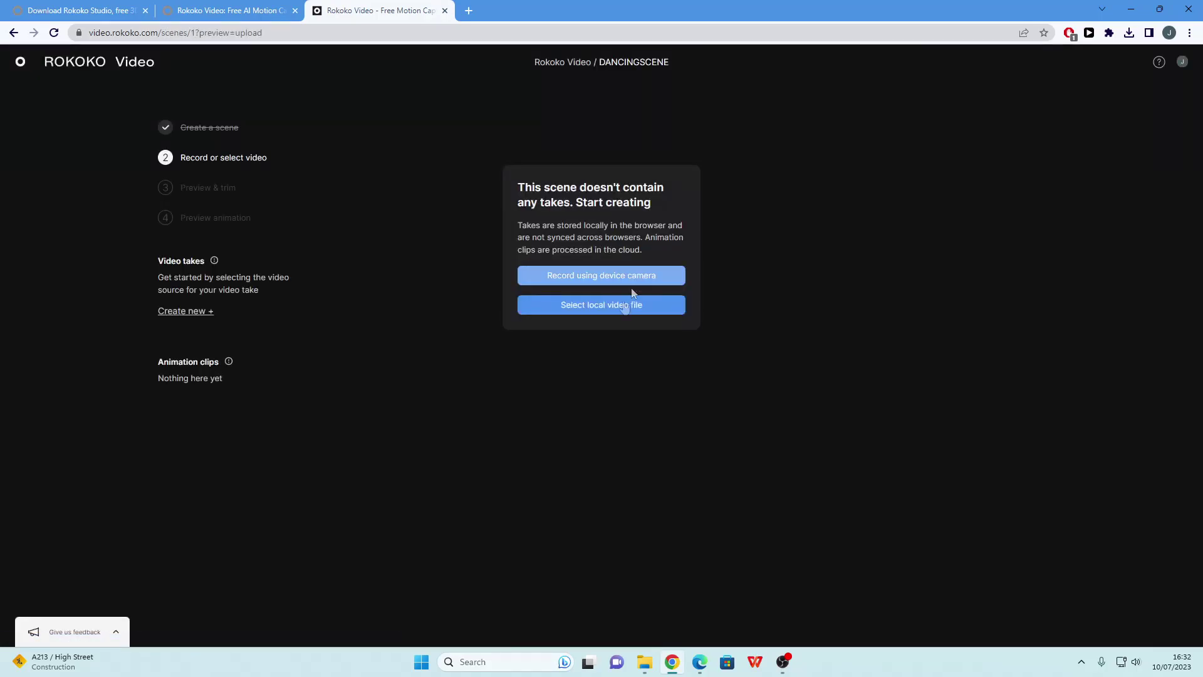
- Upload the local guymoving video and turn it into an animation clip
click(618, 310)
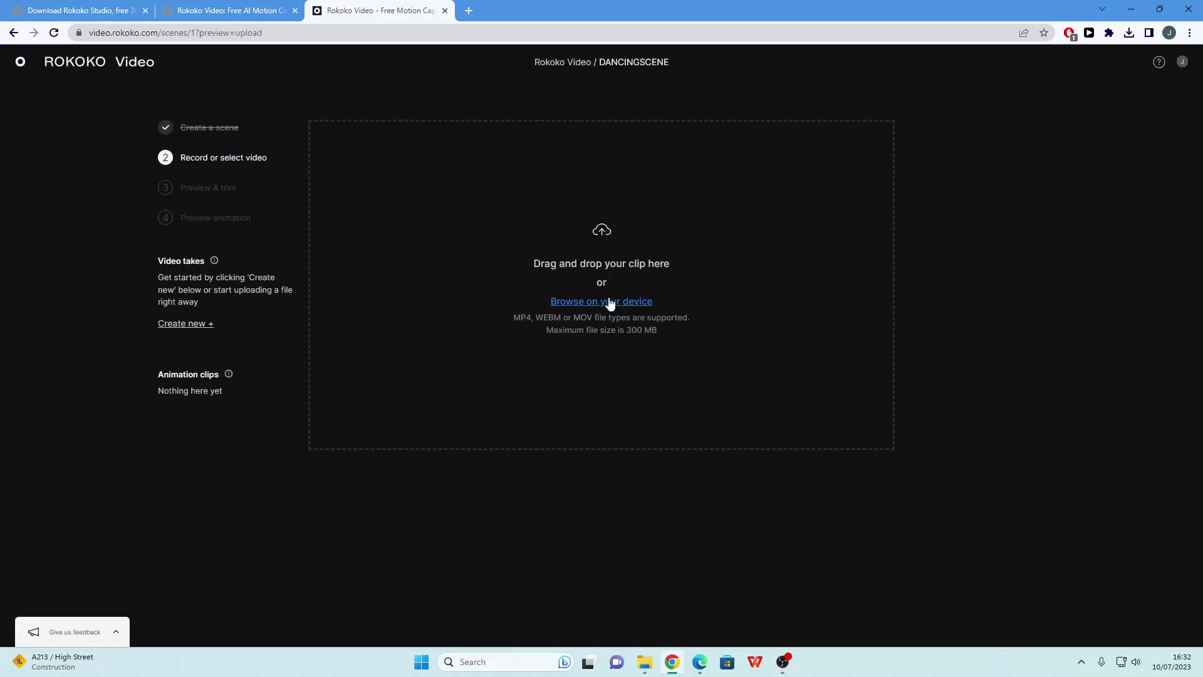
click(640, 287)
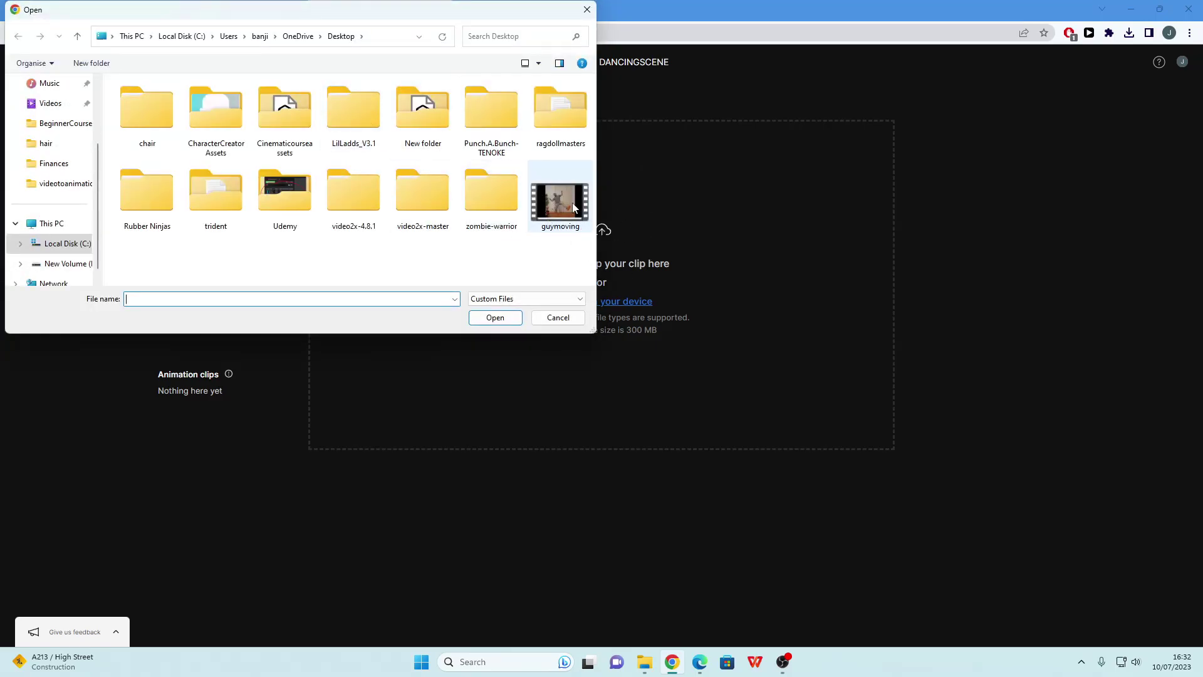
double_click(574, 208)
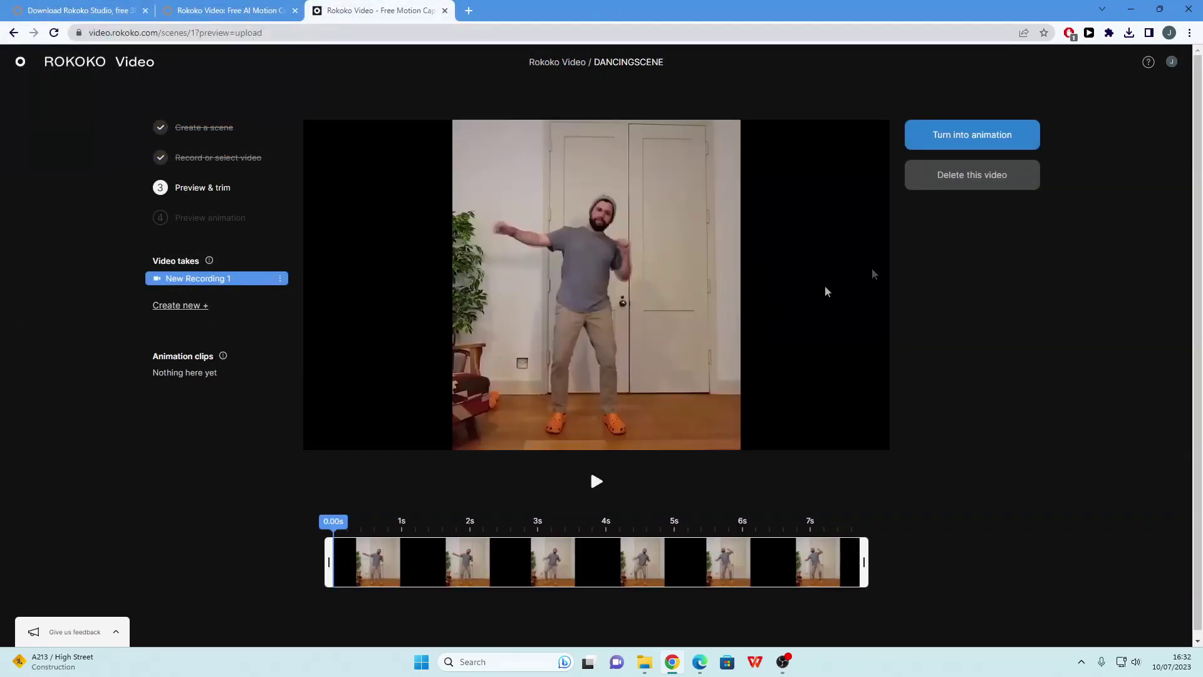
click(971, 143)
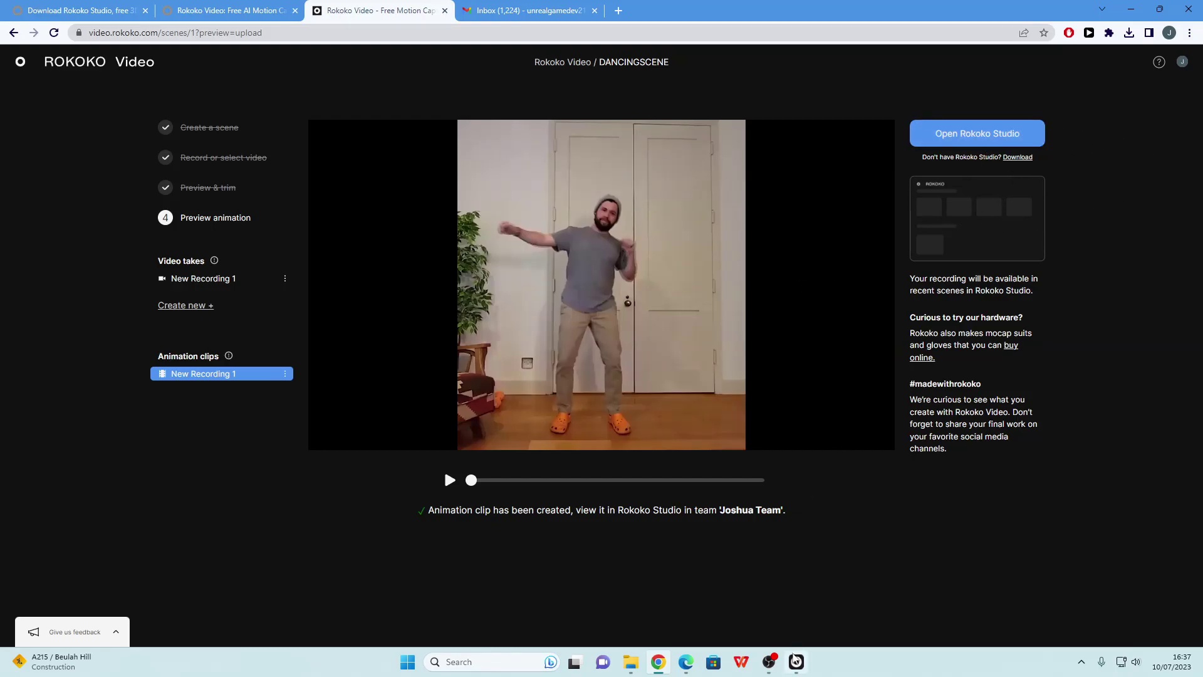
- In Rokoko Studio, open New Recording 1 from DANCINGSCENE and play the 7.7-second dance
click(796, 659)
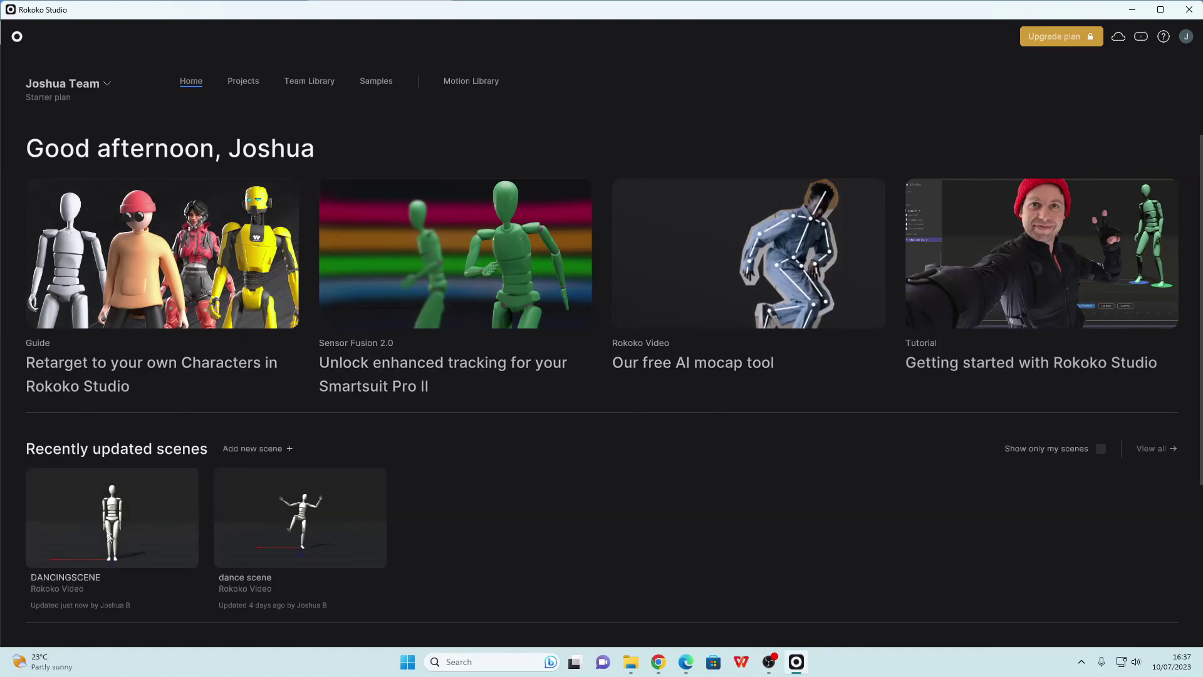
click(104, 518)
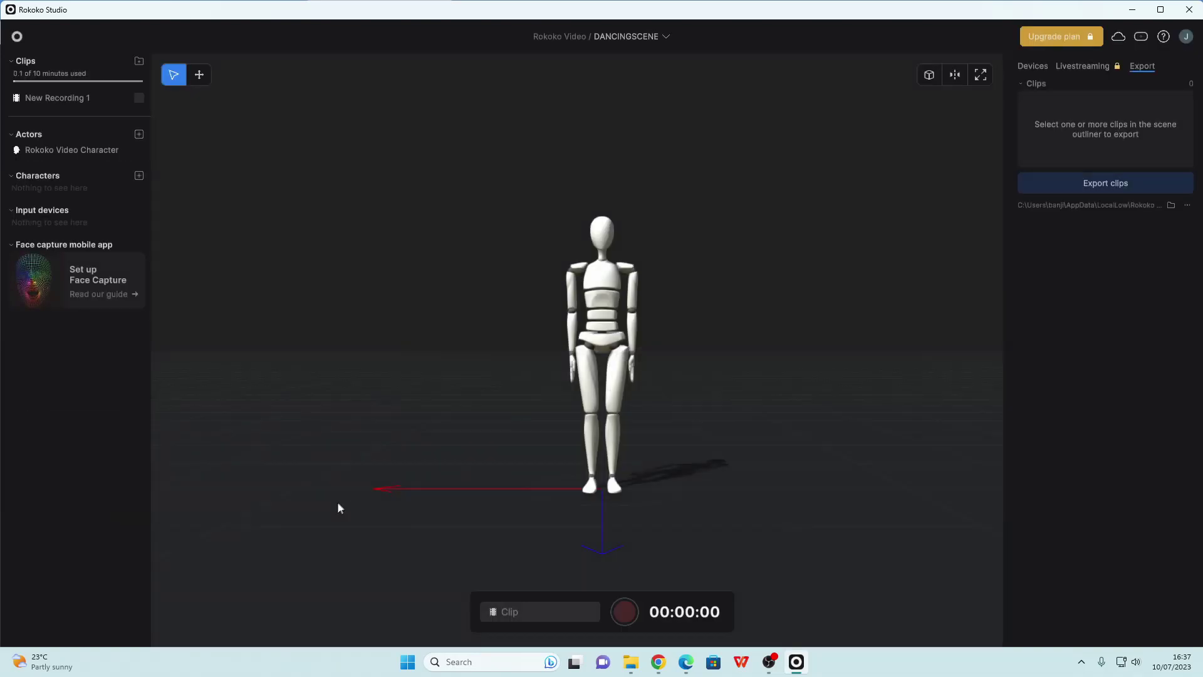
double_click(54, 99)
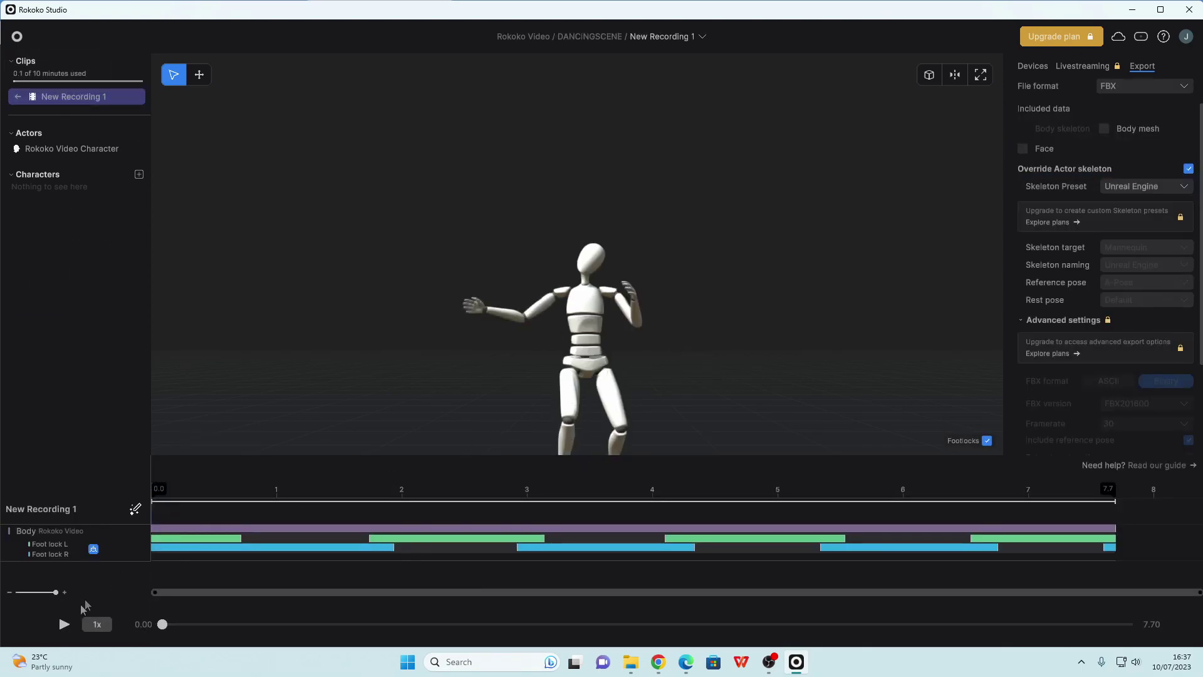
click(64, 624)
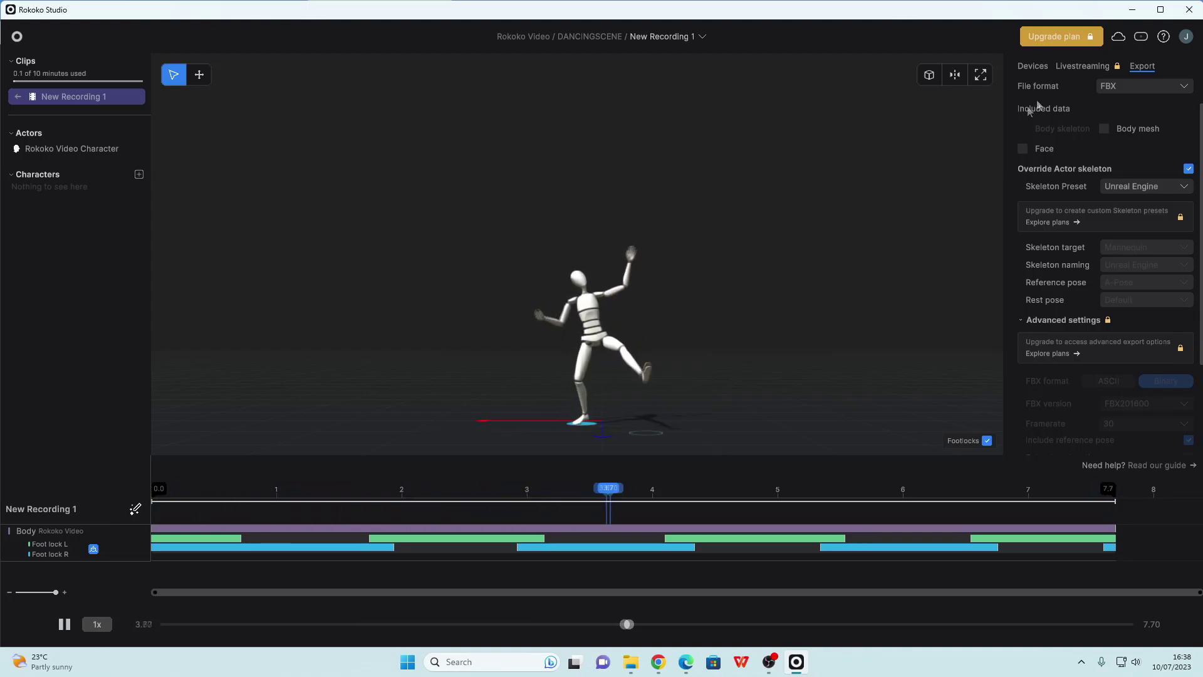
- Export New Recording 1 as FBX with the Unreal Engine skeleton preset
click(1156, 86)
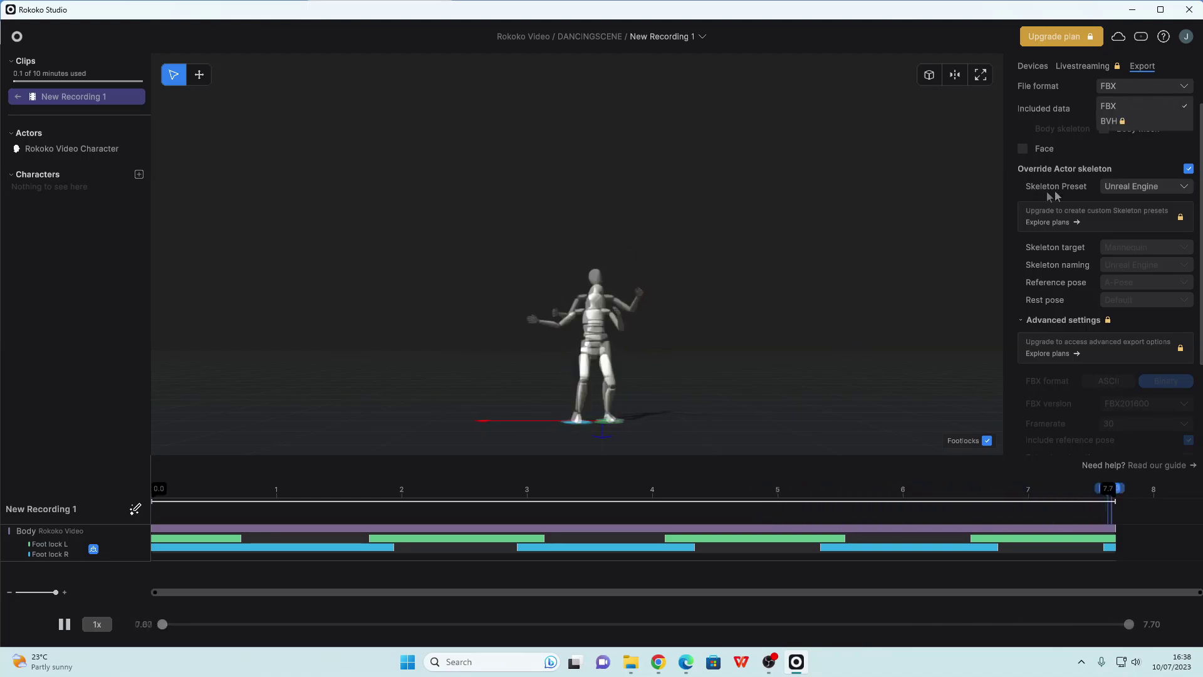
click(1149, 186)
click(1167, 189)
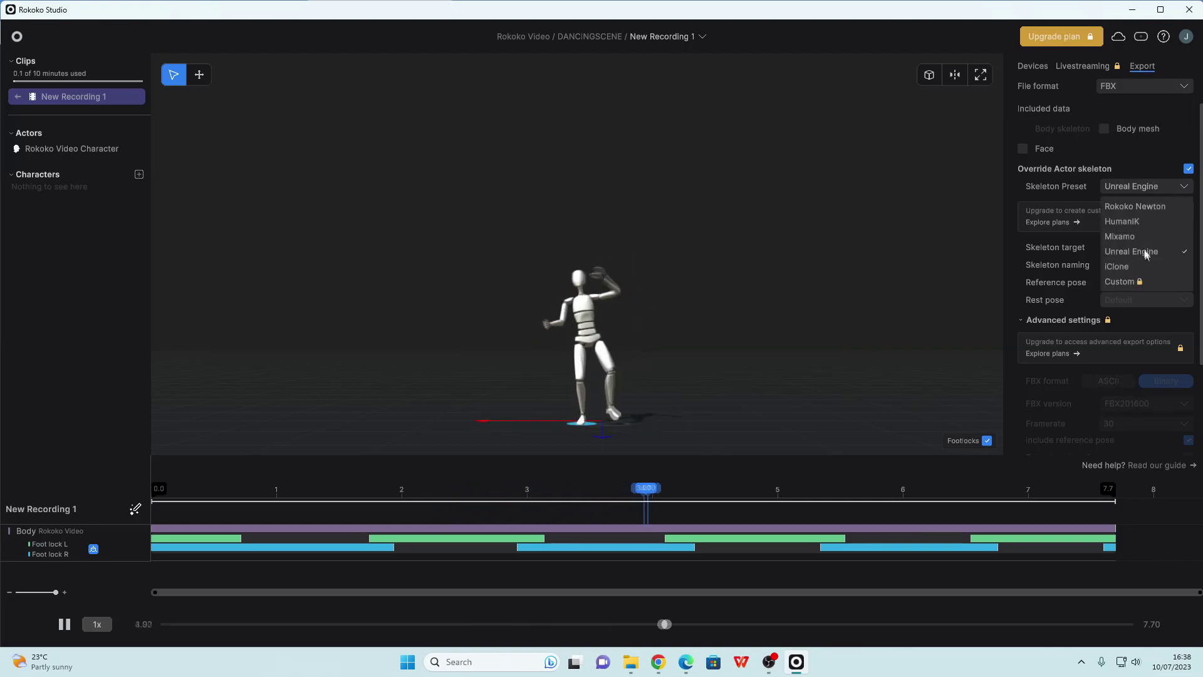
click(1164, 186)
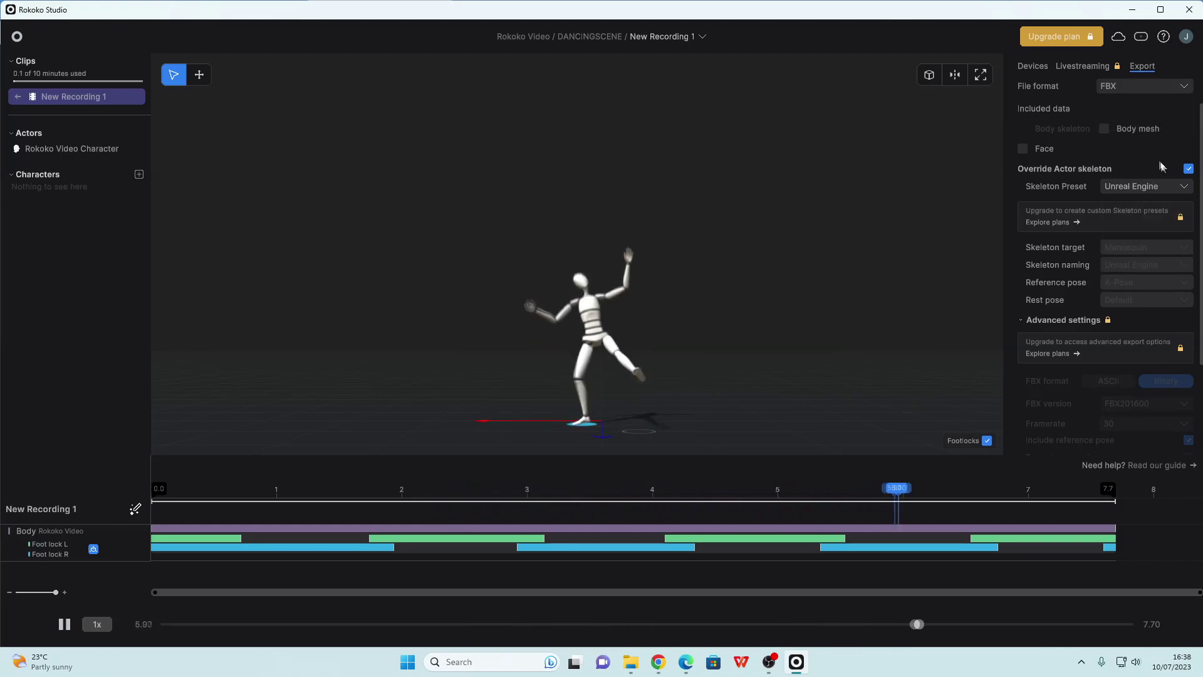
scroll(1164, 232, down, 3)
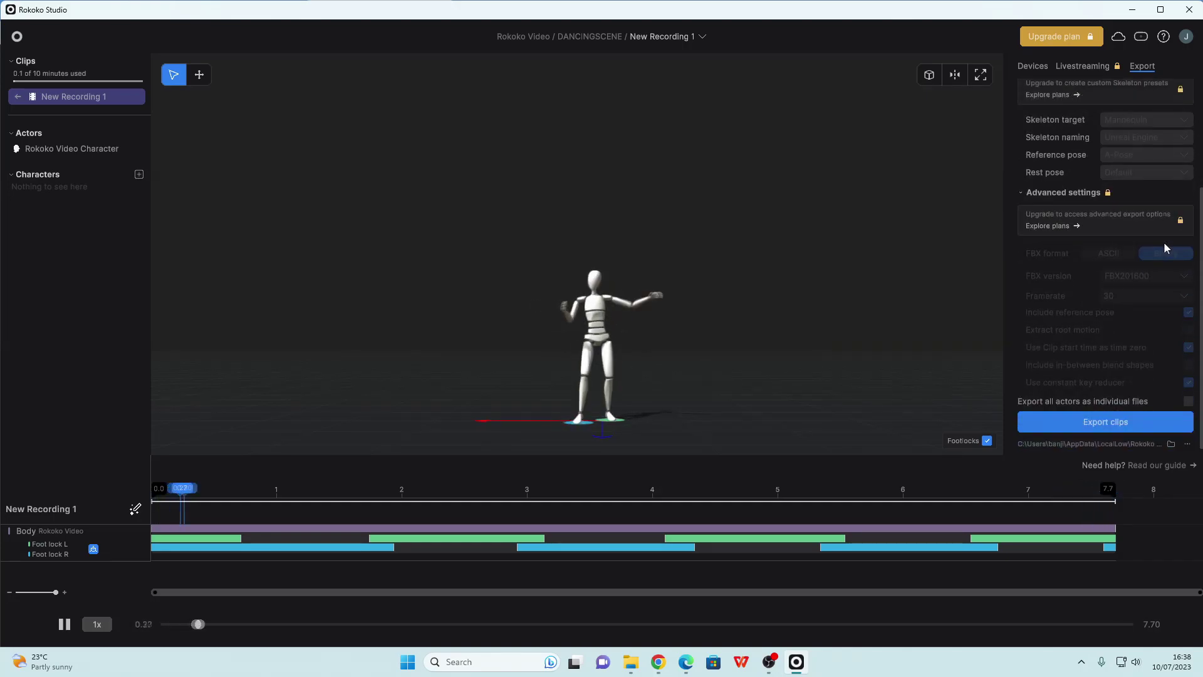
click(1107, 421)
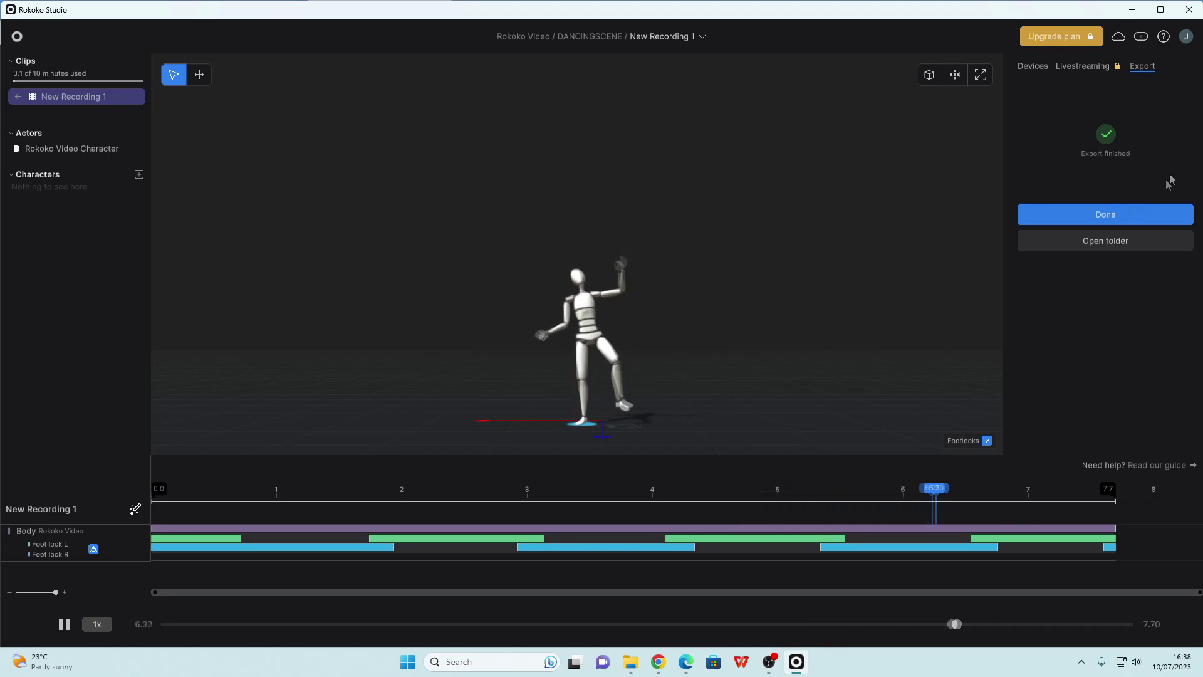
- Rename the exported New_Recording_1_ue file in Exports to DANCING and minimise Rokoko Studio
click(1103, 239)
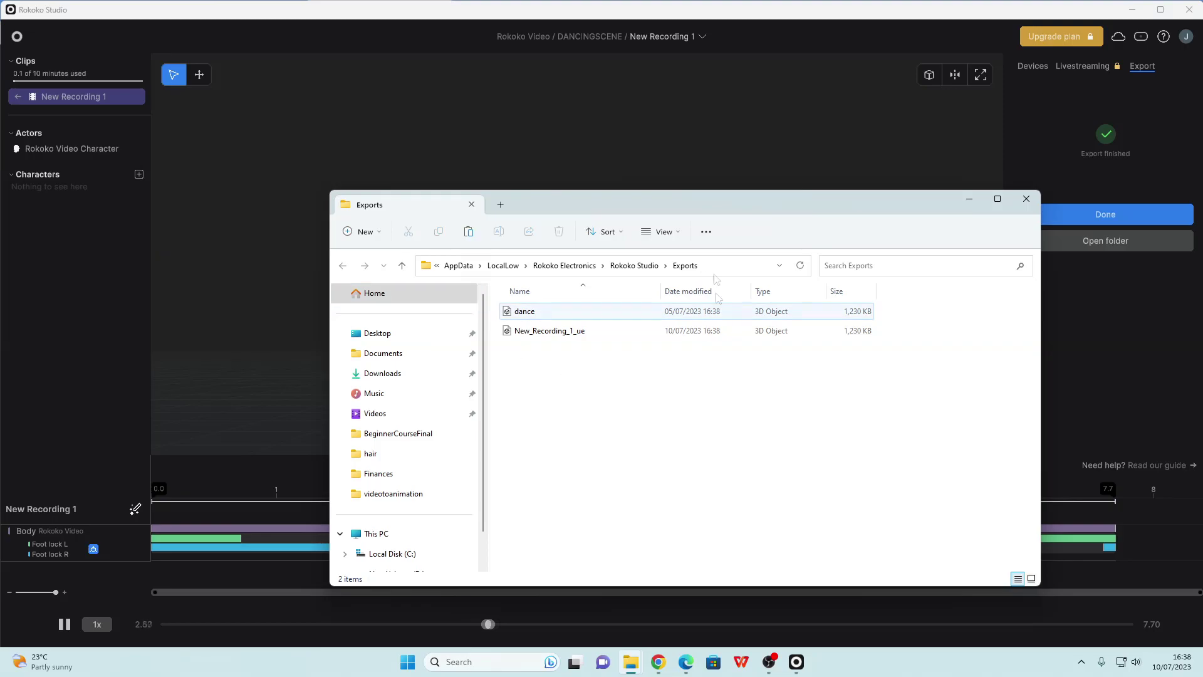
click(580, 332)
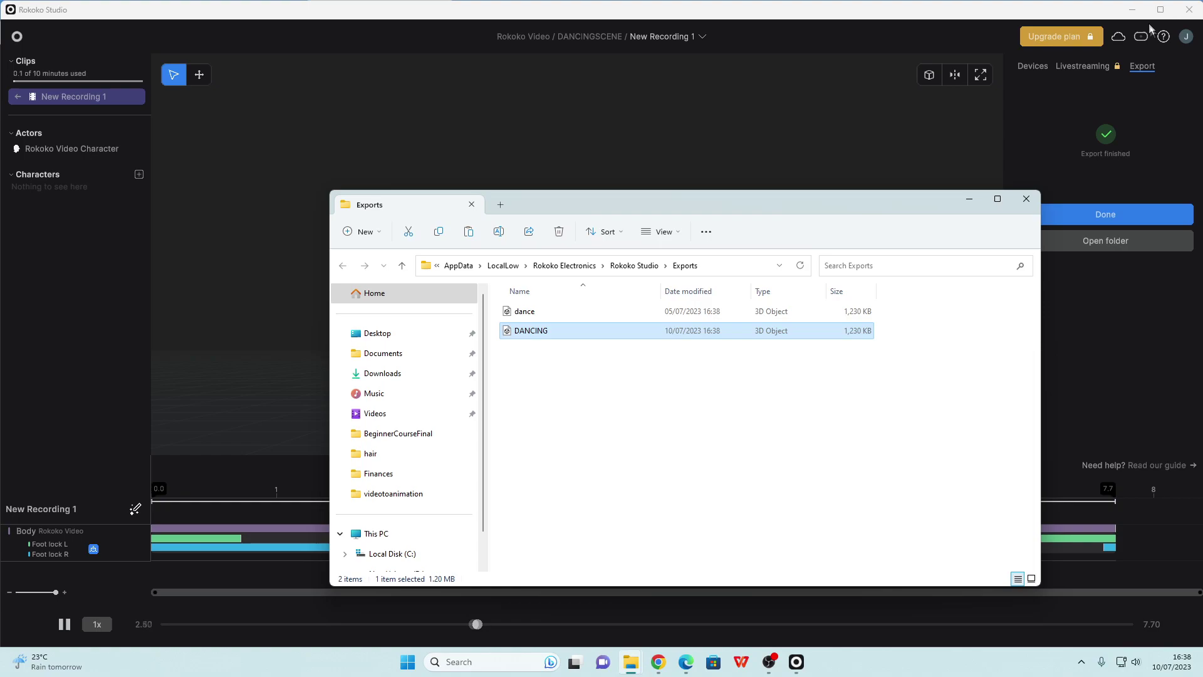
click(1131, 9)
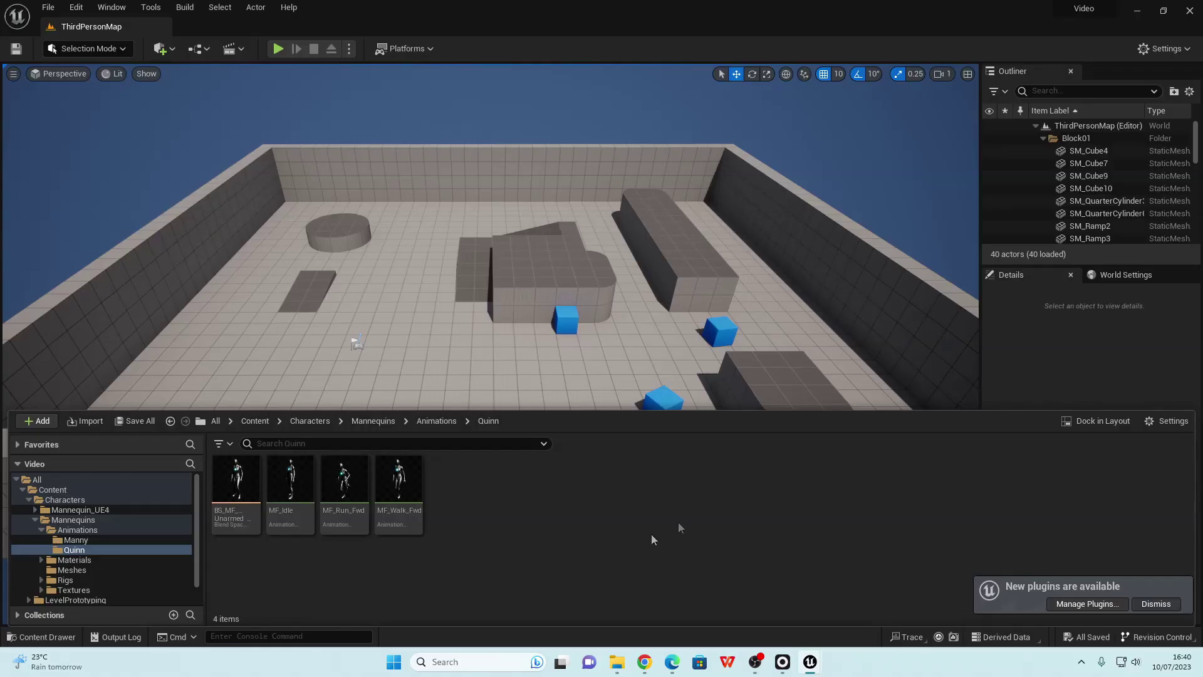
- Import the DANCING FBX into the Quinn animations folder using the SK_Mannequin skeleton
click(614, 664)
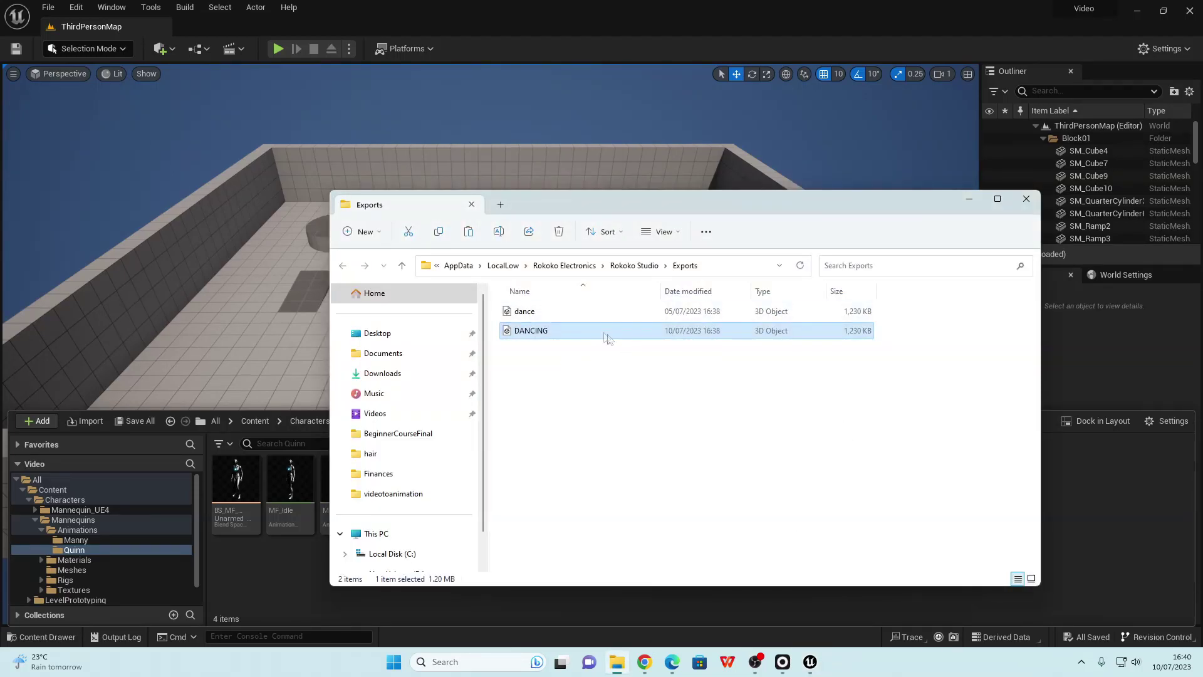
drag(1106, 501, 1105, 502)
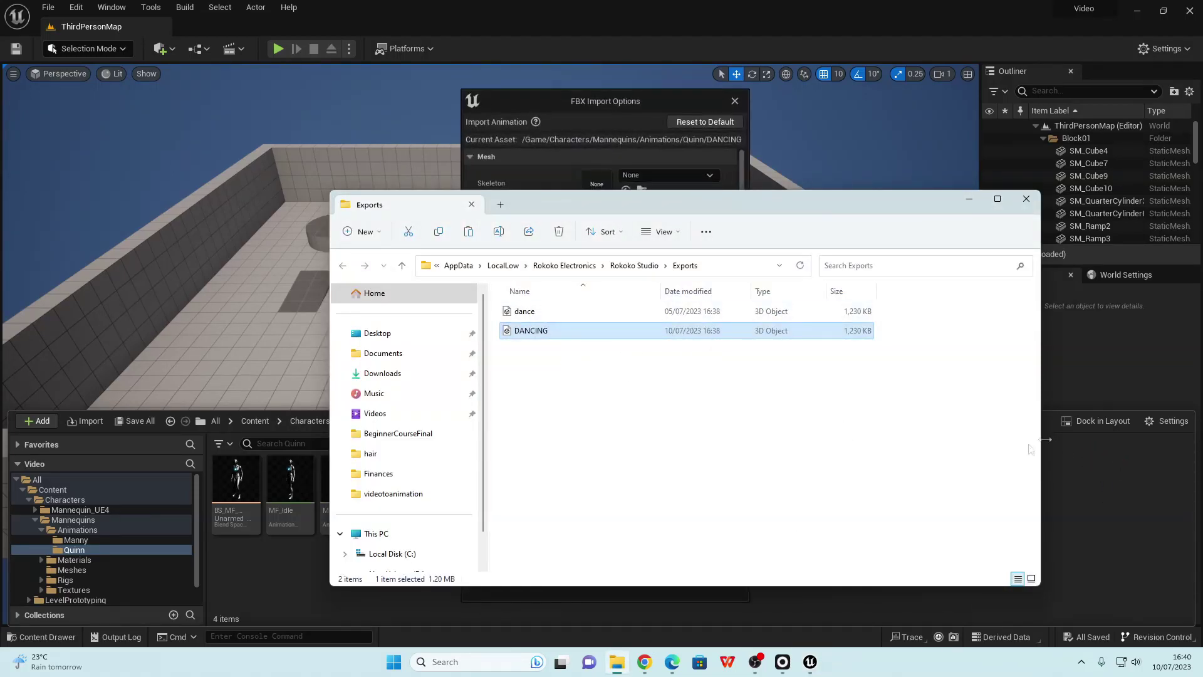
click(974, 198)
click(667, 175)
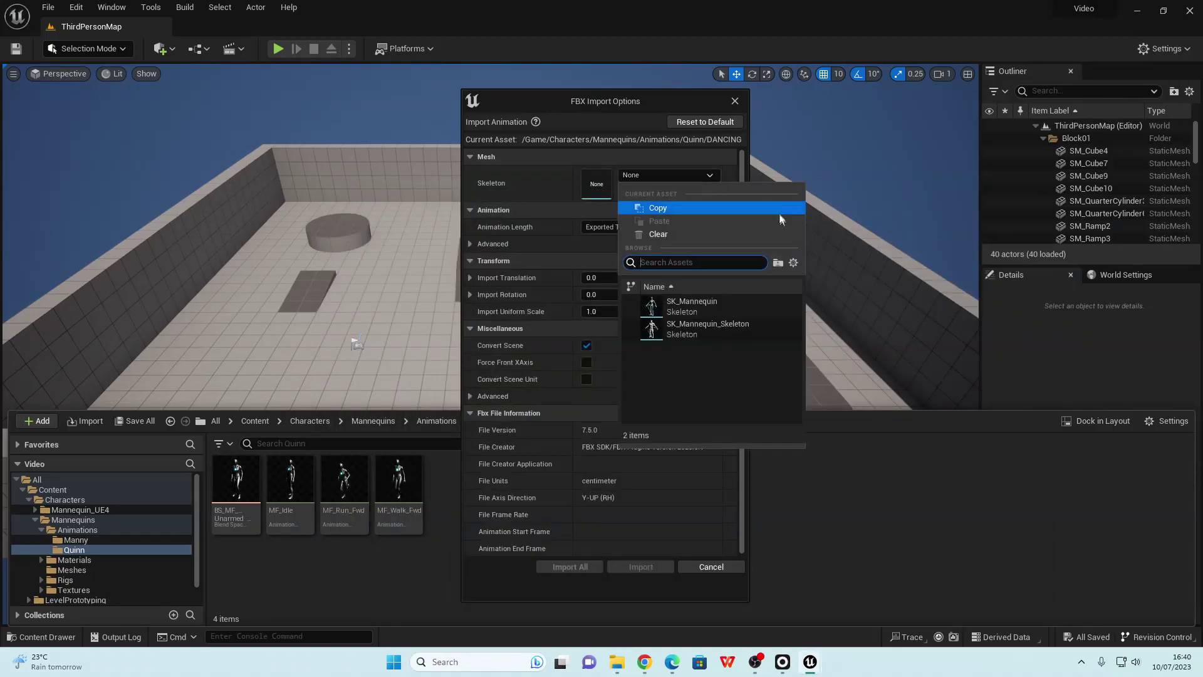
click(722, 311)
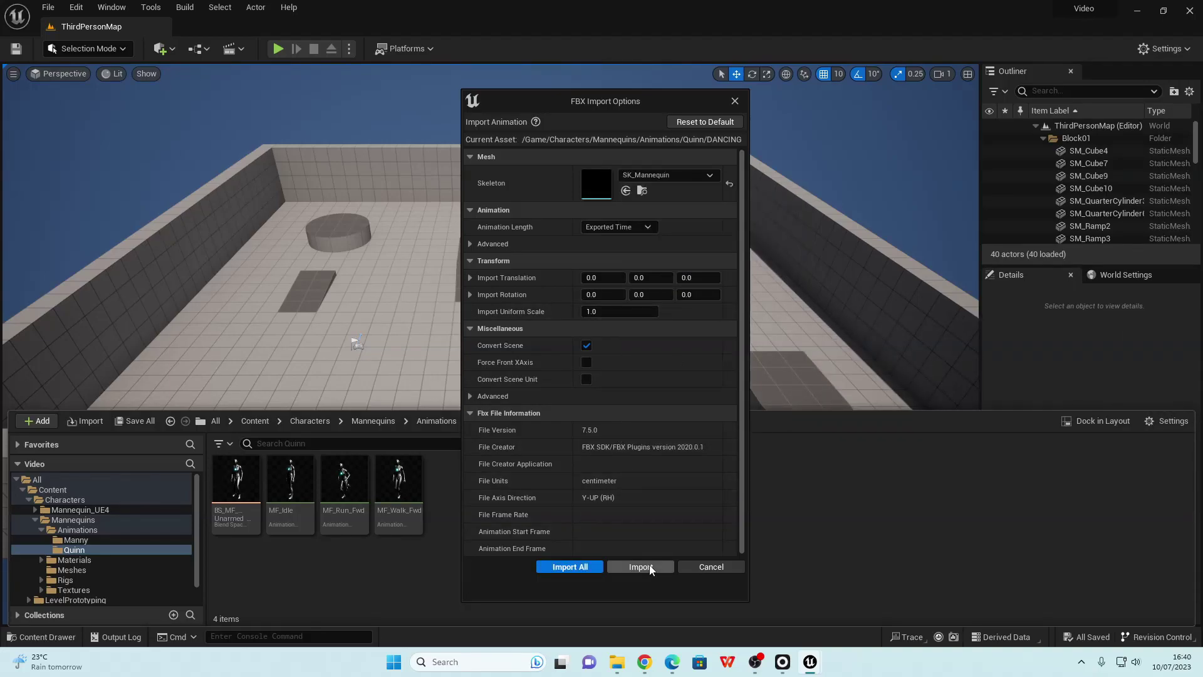
click(649, 565)
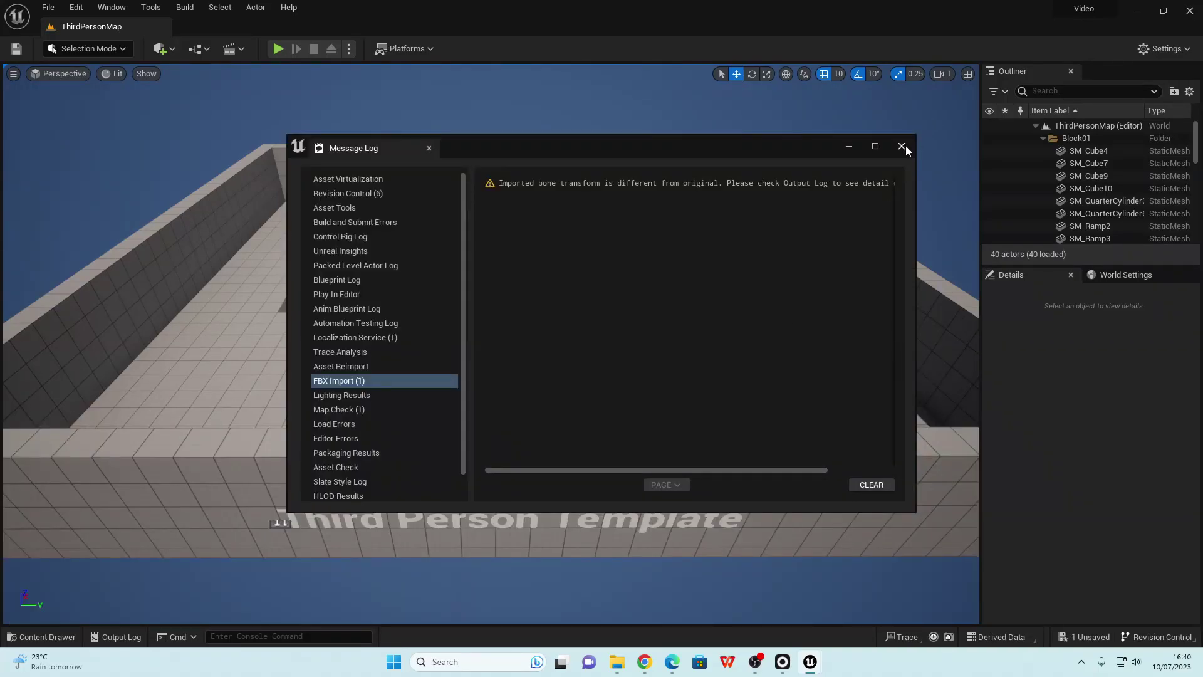
click(902, 147)
click(73, 631)
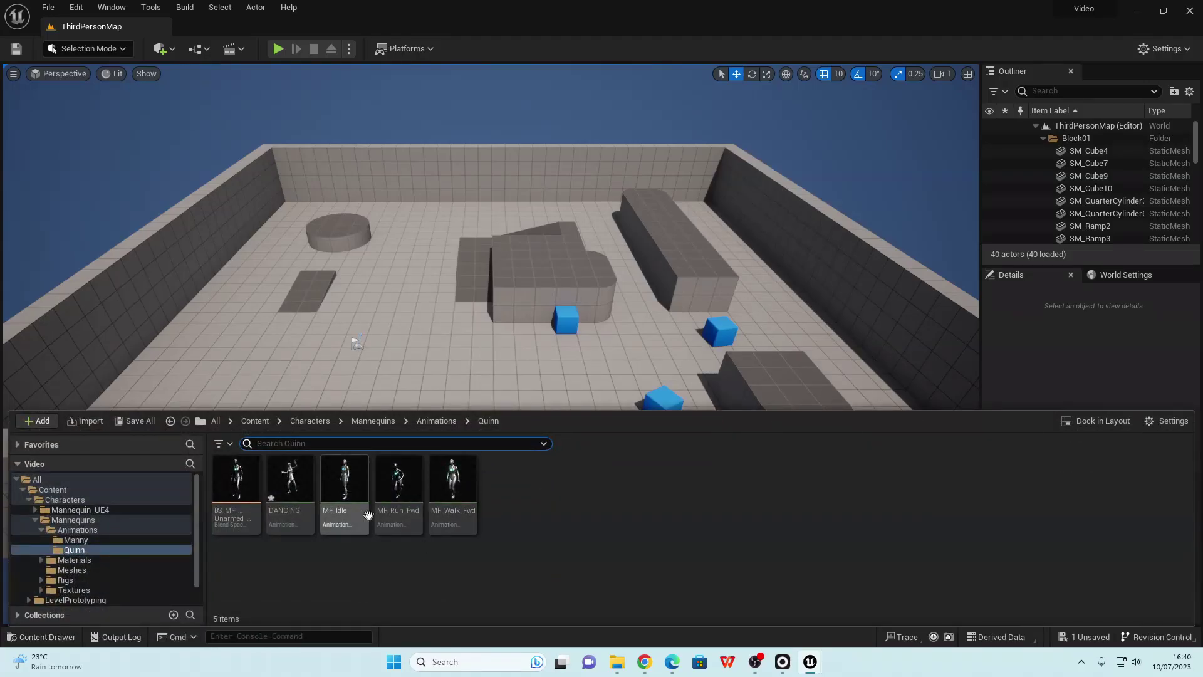
- Open the DANCING animation in a full-screen animation editor
click(300, 498)
double_click(300, 498)
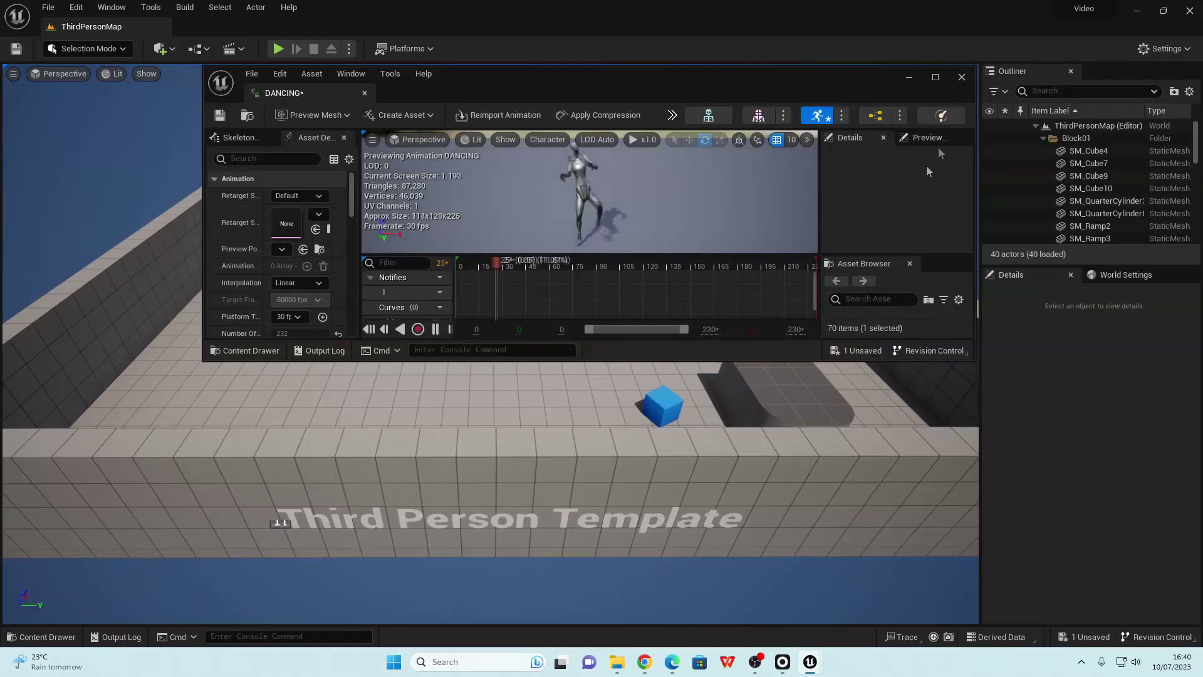
click(932, 78)
scroll(653, 171, up, 4)
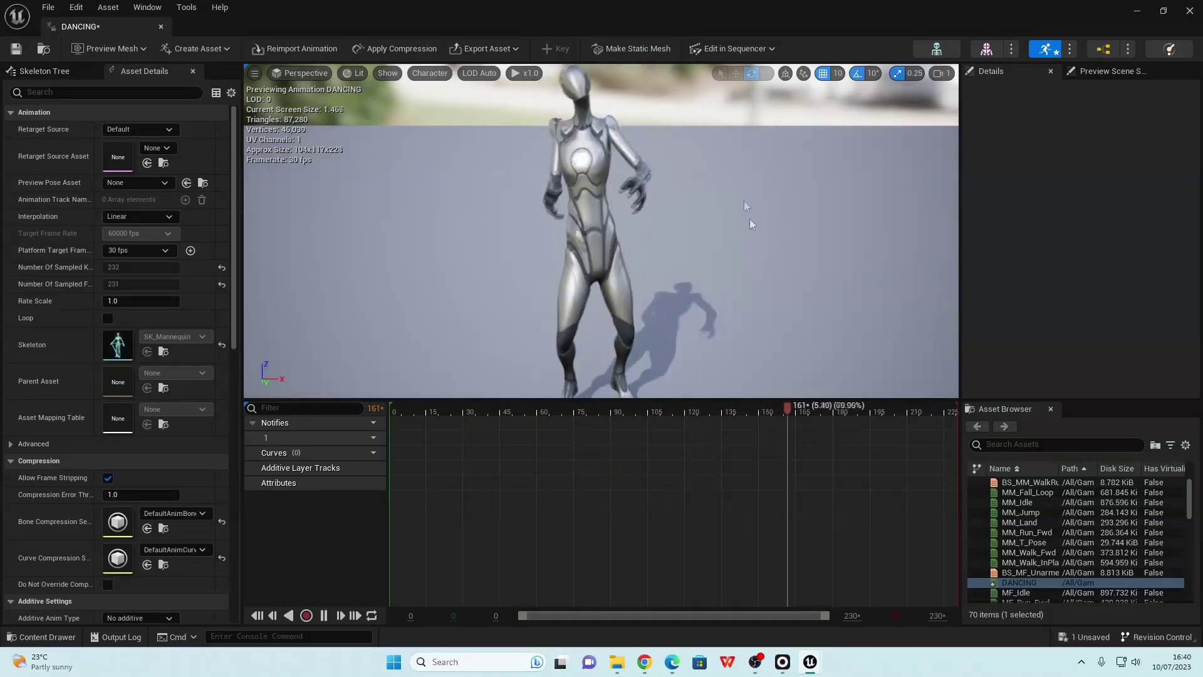
- Set translation retargeting to Skeleton for bones below pelvis, keeping pelvis on Animation Scaled
click(45, 71)
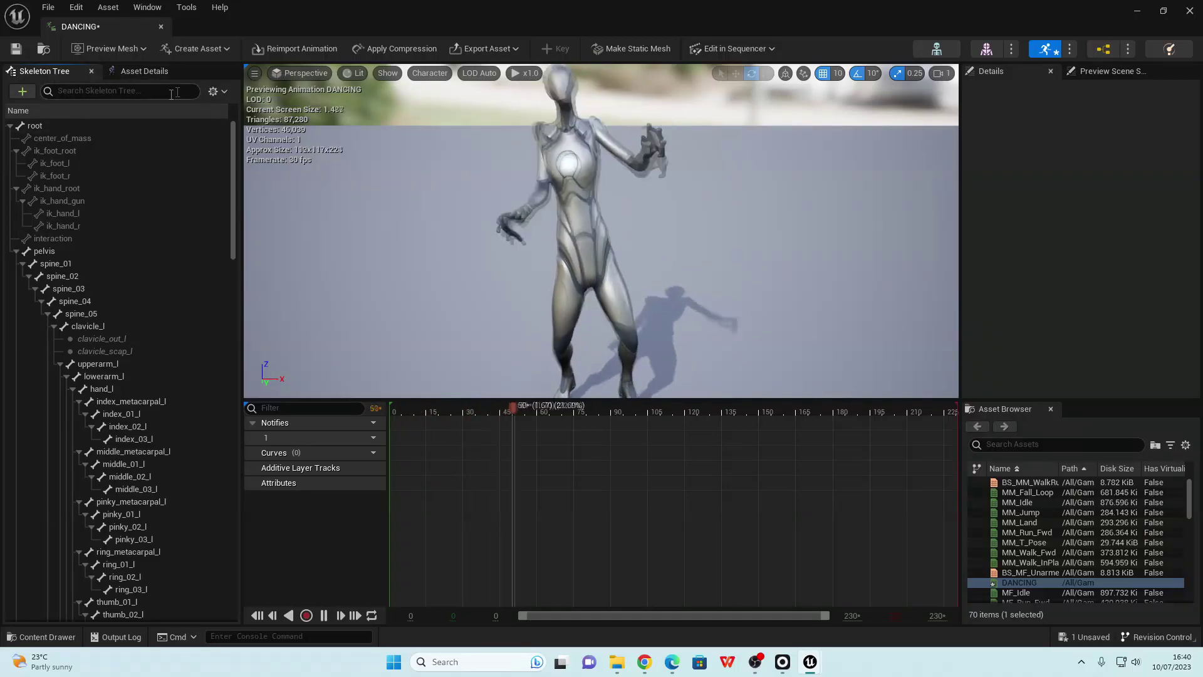
click(217, 92)
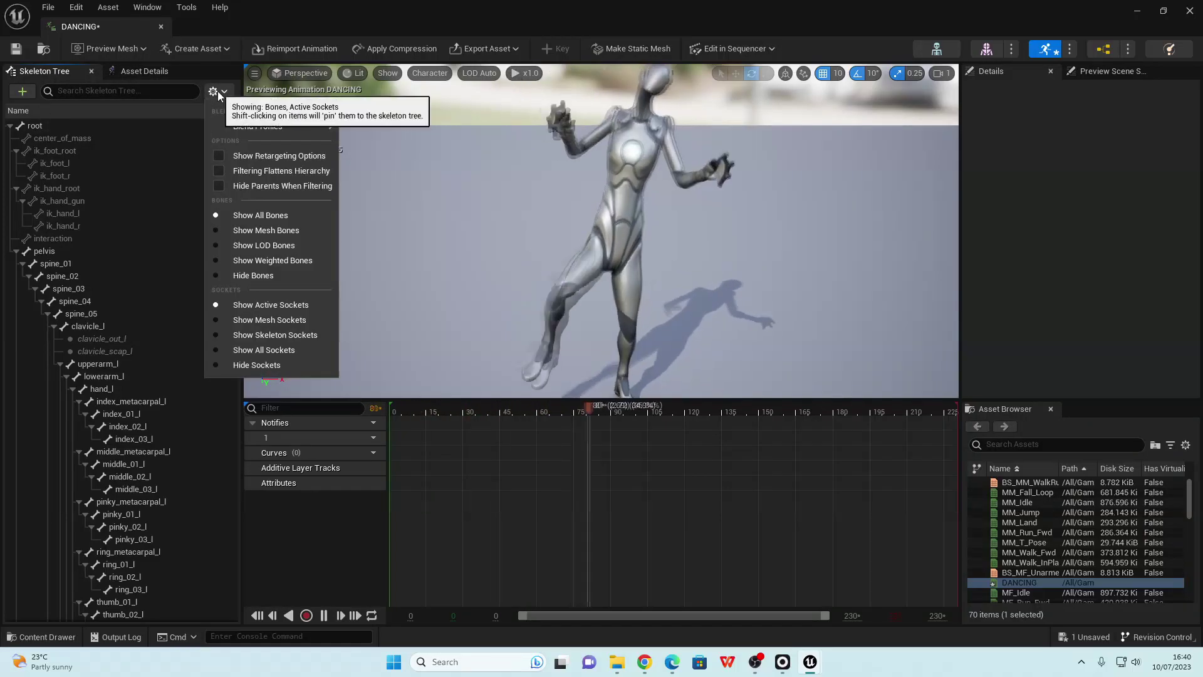
click(219, 155)
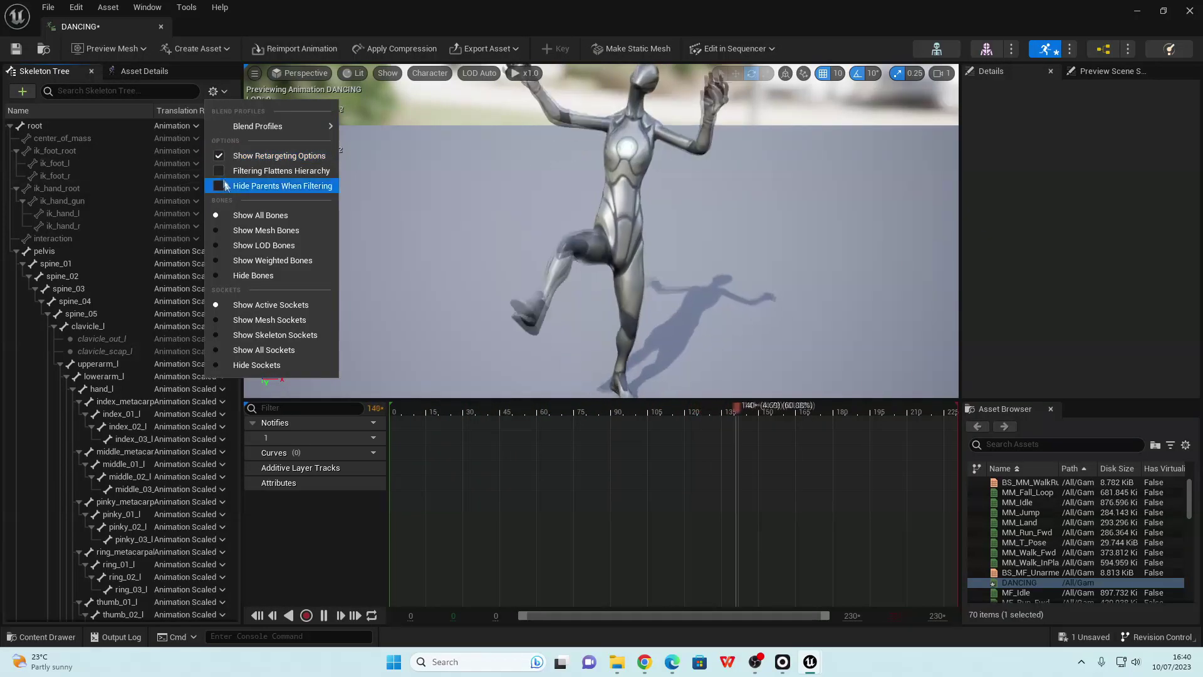
click(94, 249)
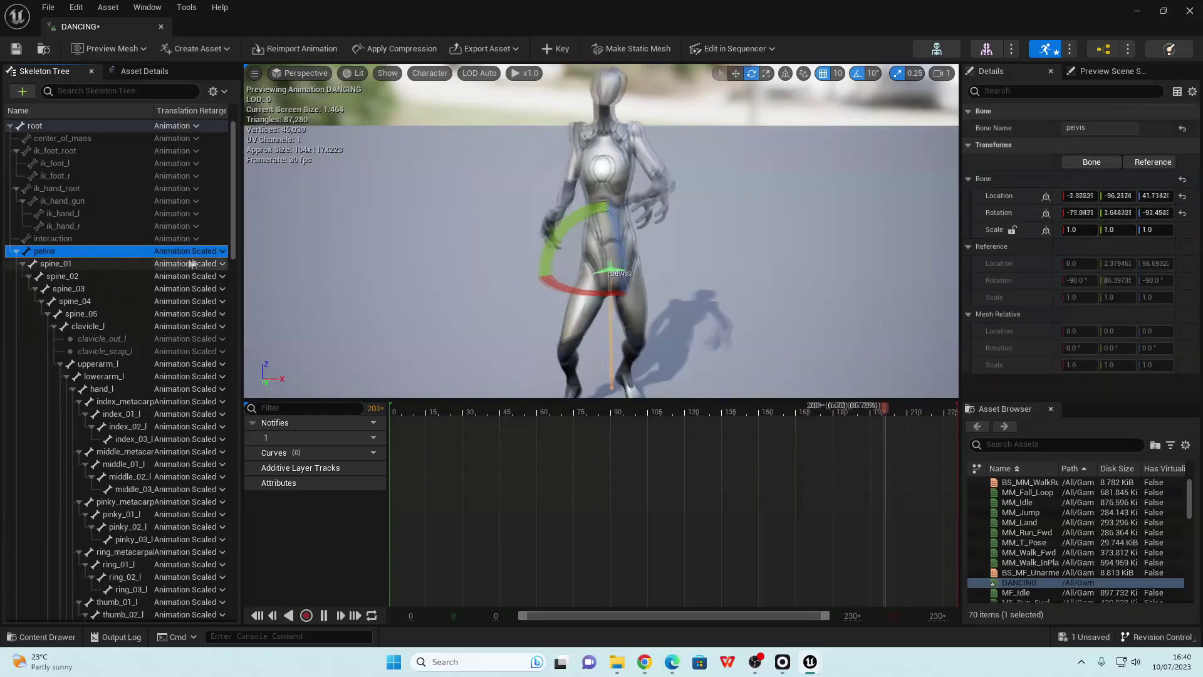
right_click(120, 251)
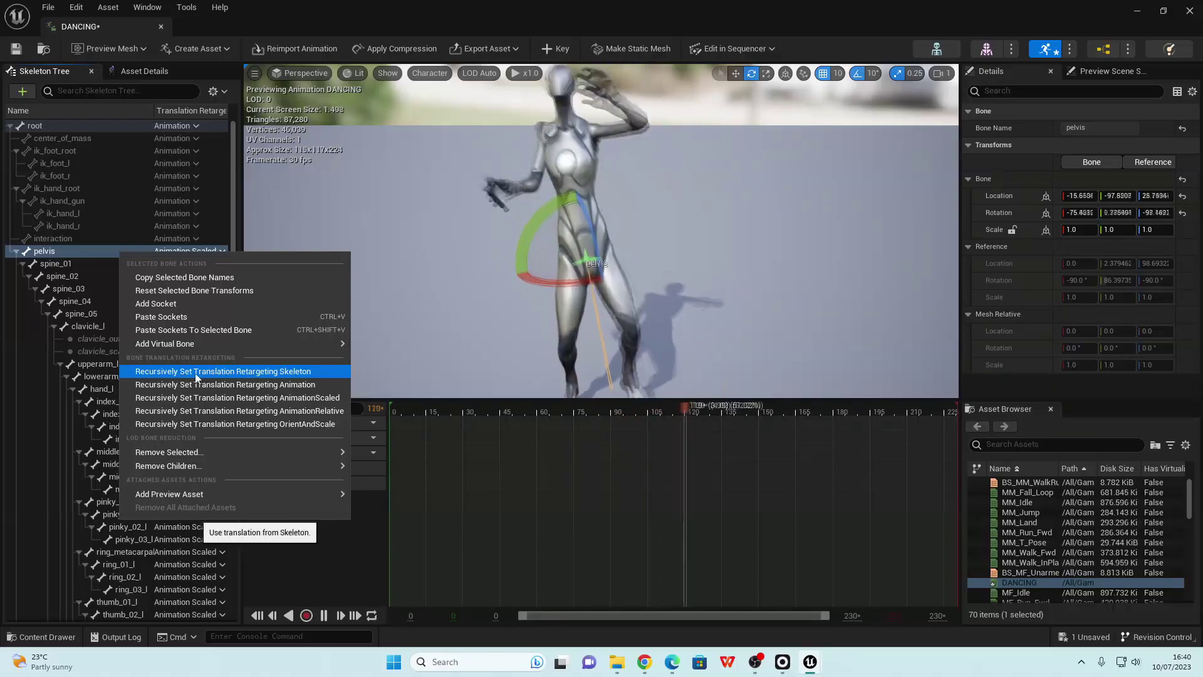
click(270, 372)
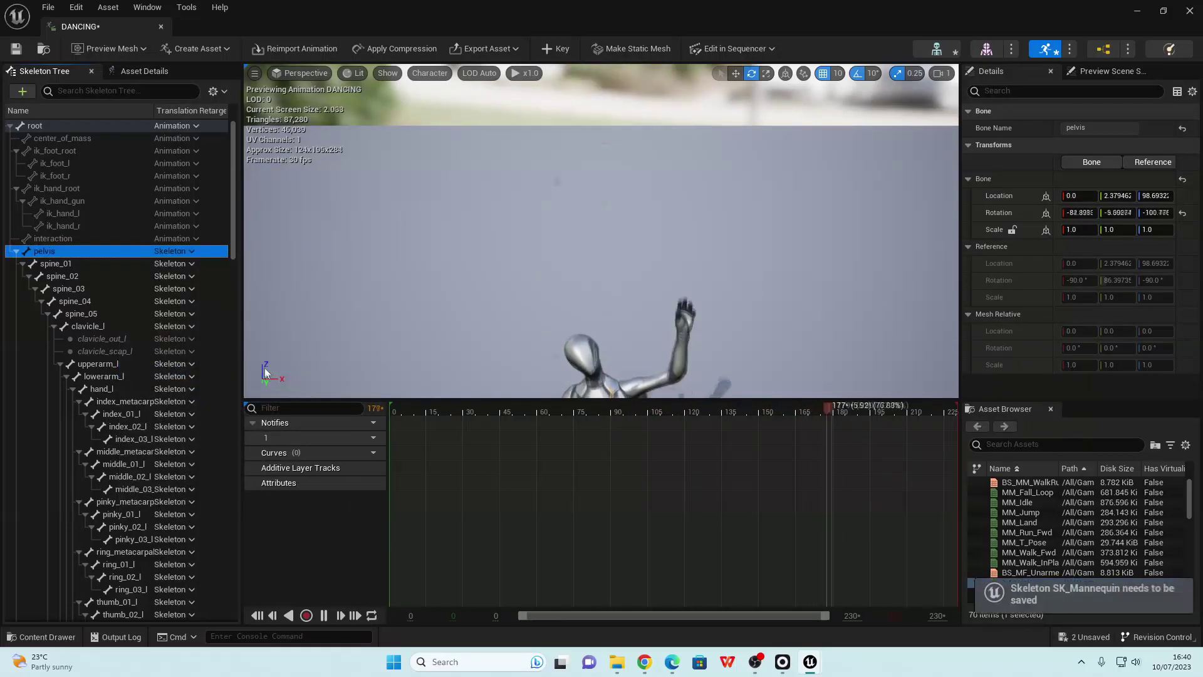
click(188, 251)
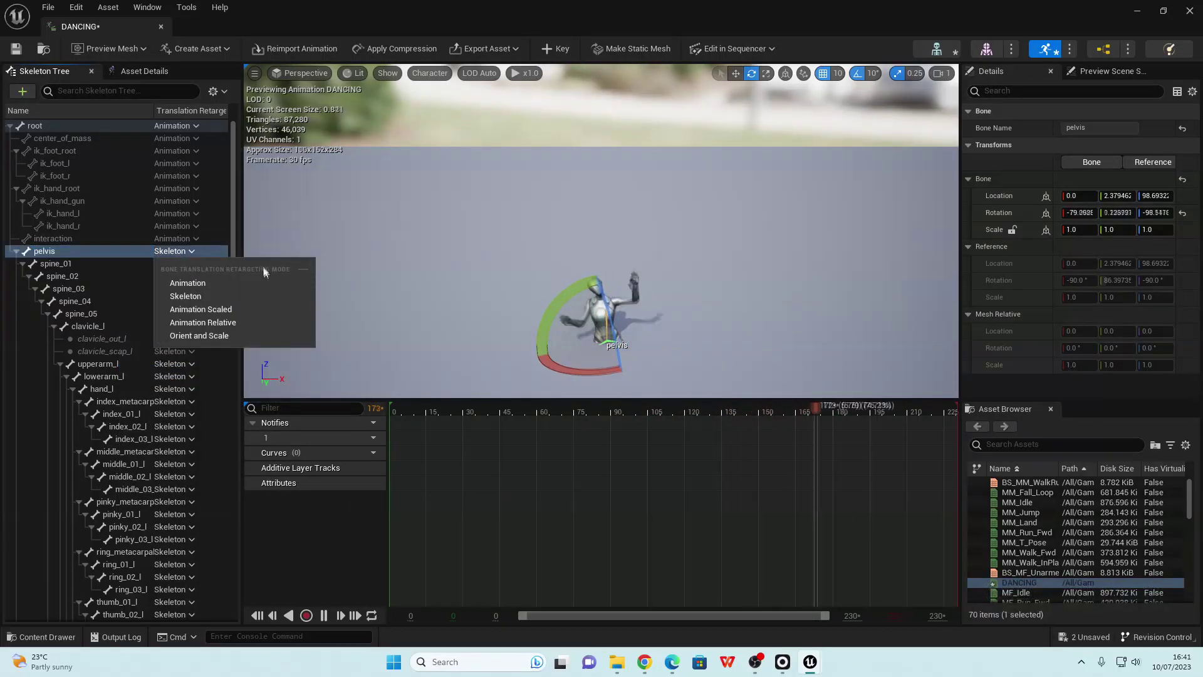
click(213, 310)
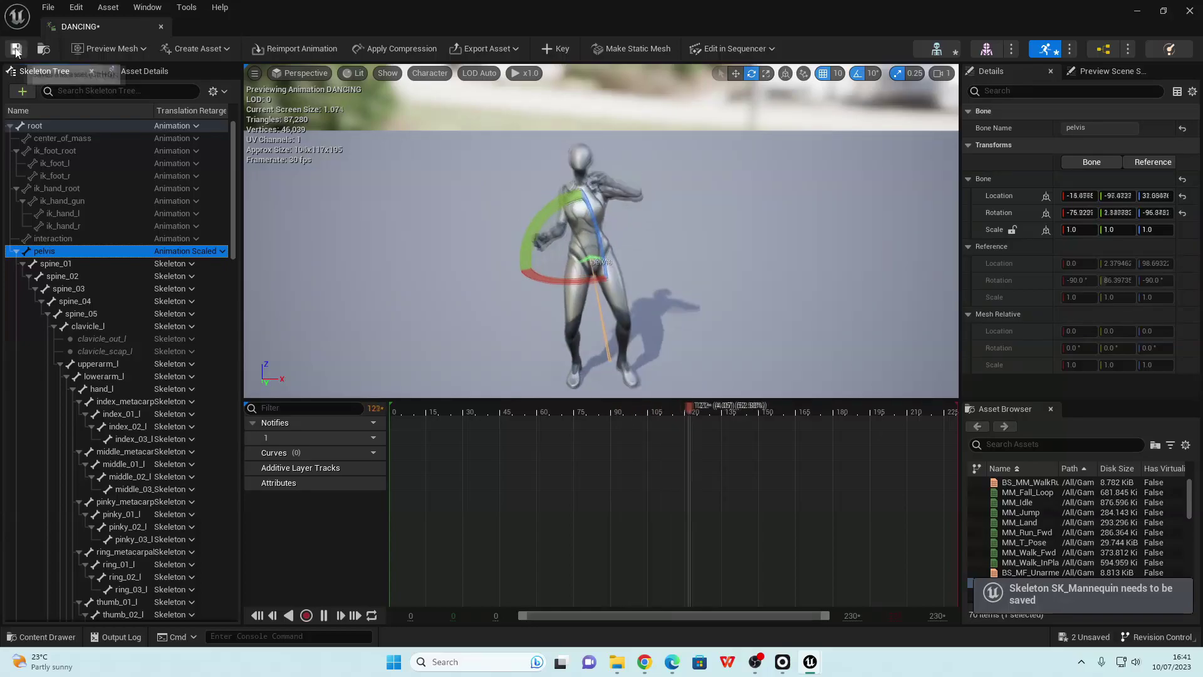
- Save the DANCING animation and place it into ThirdPersonMap
key(ctrl+s)
click(1137, 10)
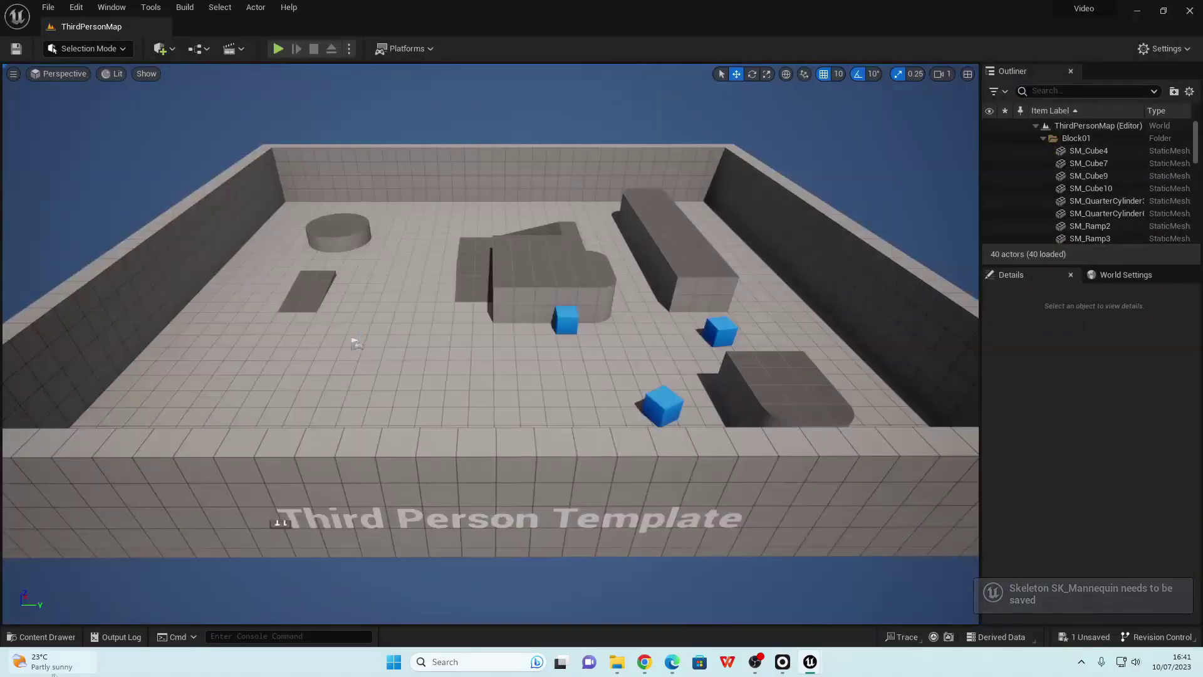
click(42, 637)
drag(293, 508, 303, 370)
- Play the level, running the player around the dancing mannequin and jumping onto the ledge
click(278, 48)
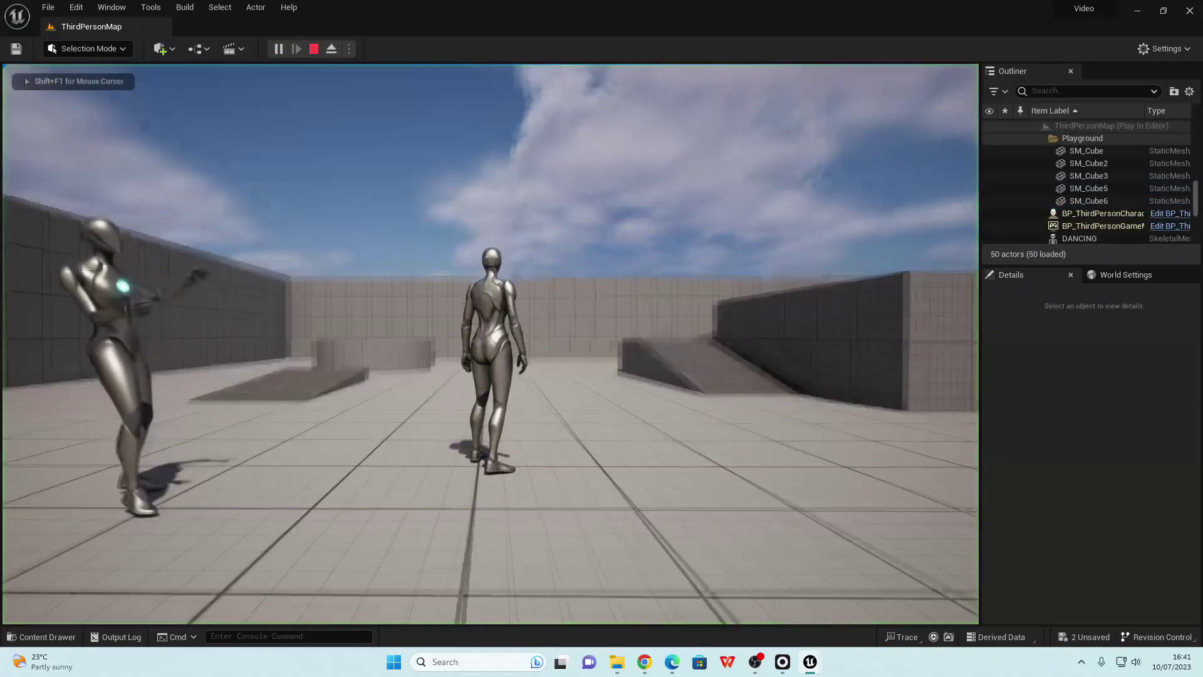
key(s)
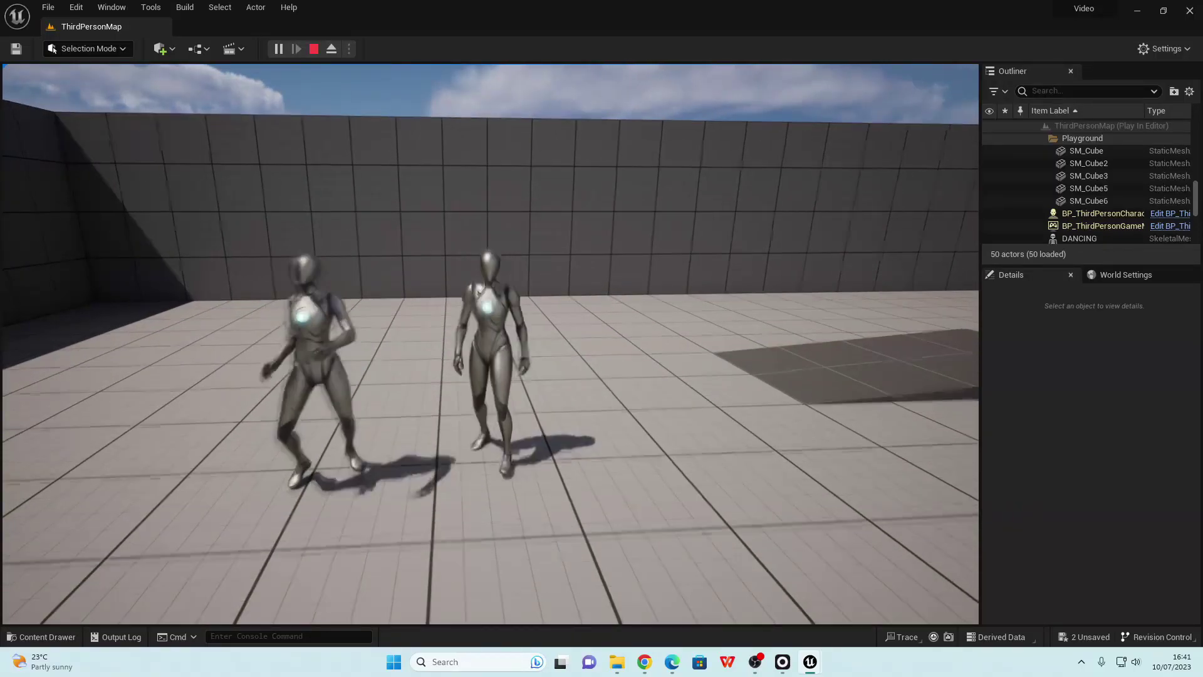
key(w)
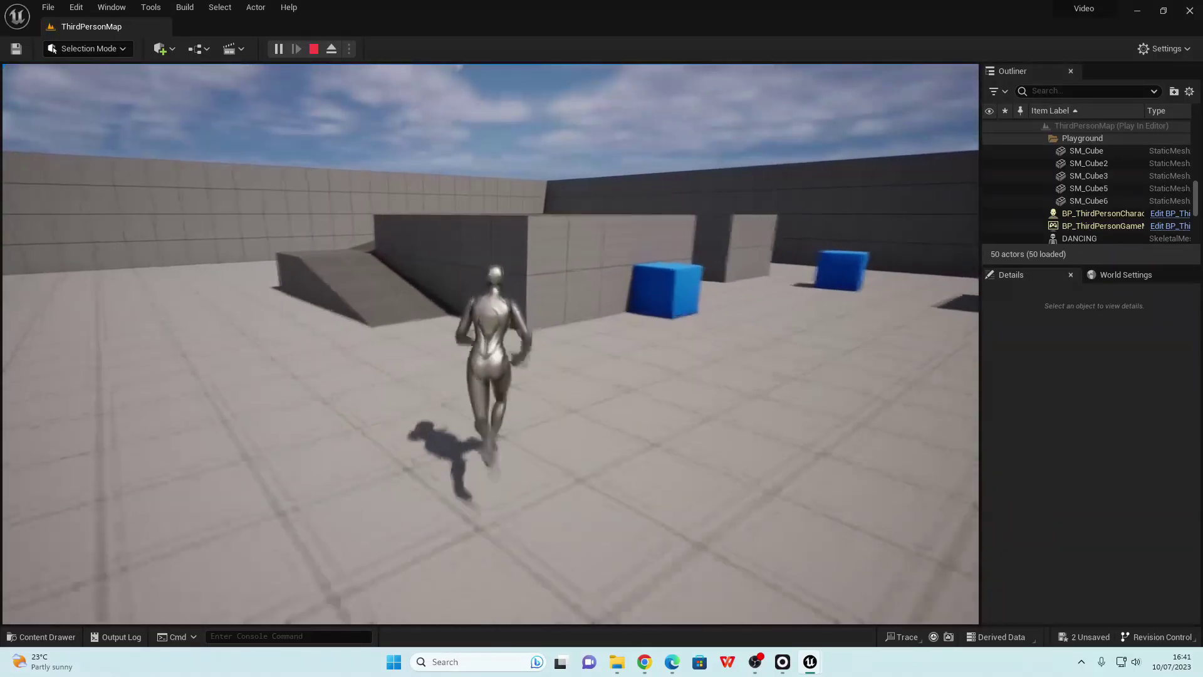
key(a)
key(s)
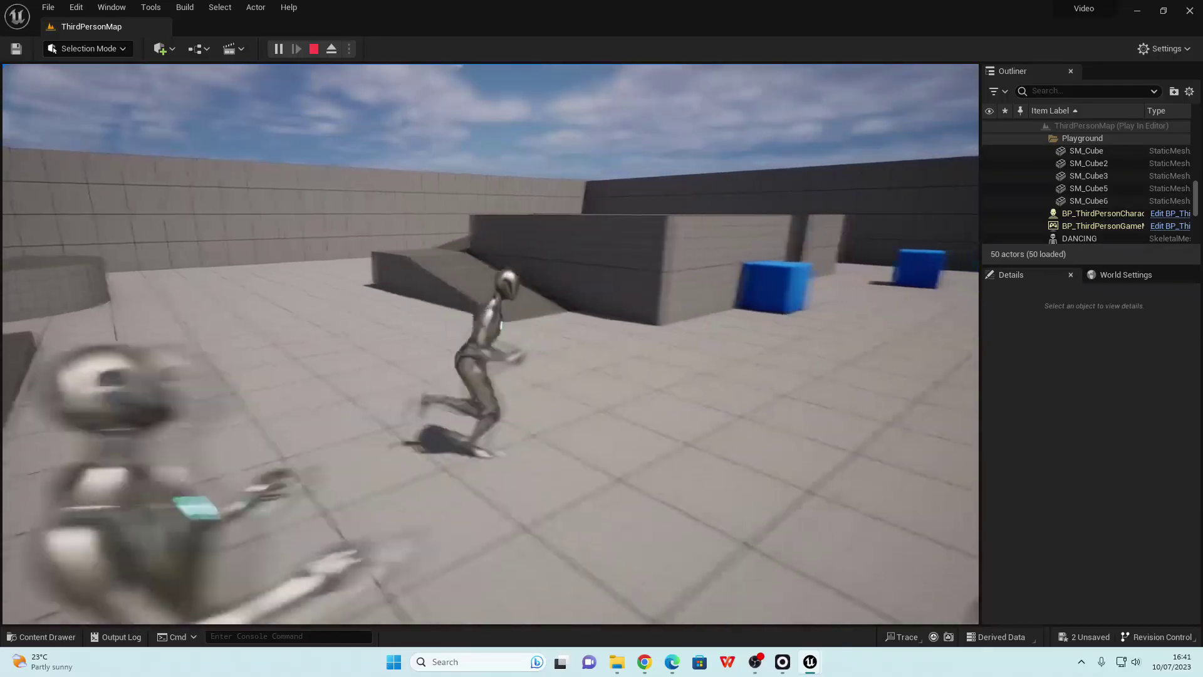
key(w)
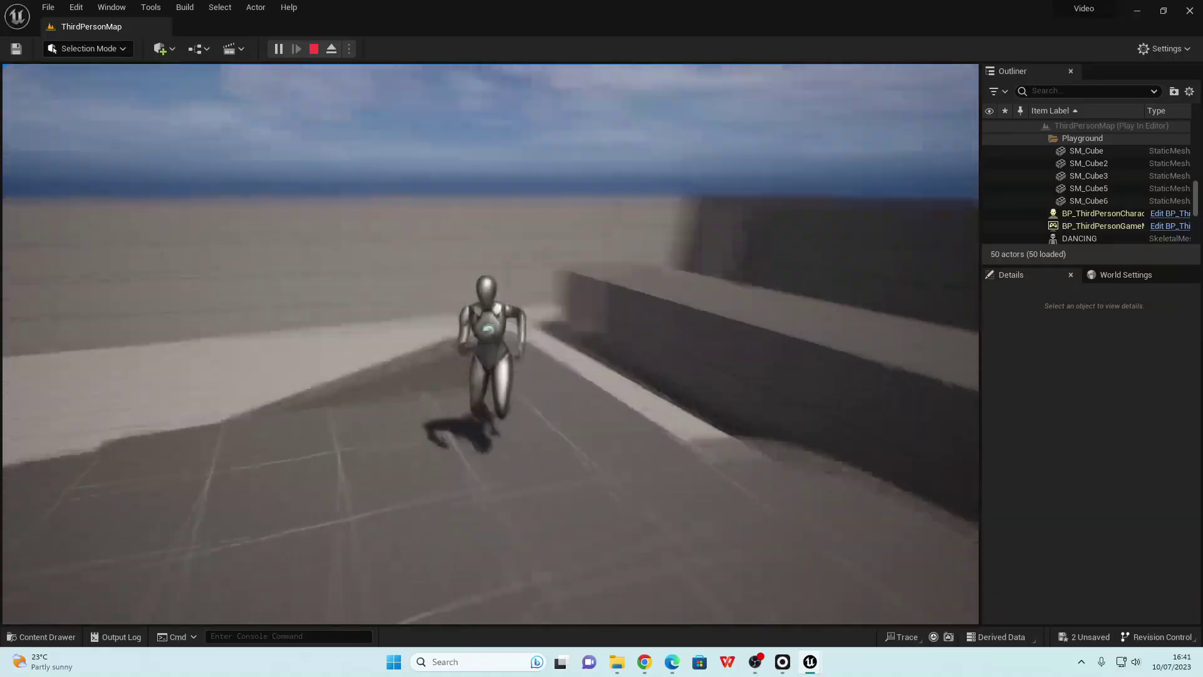
key(w)
key(space)
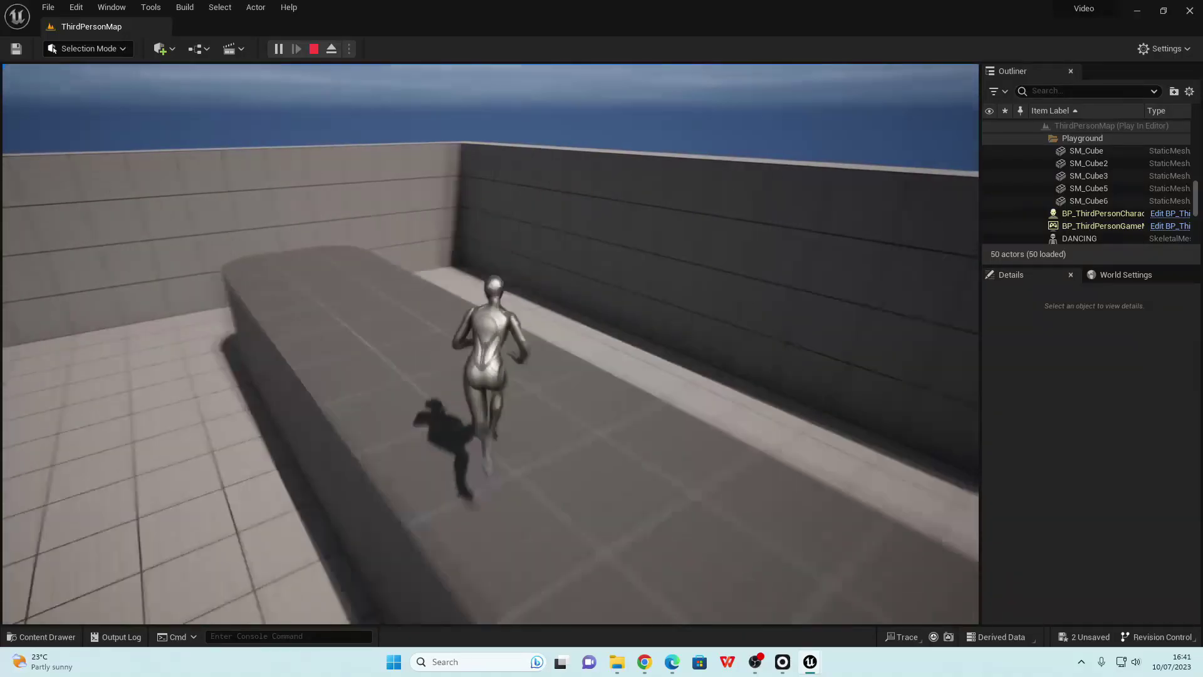